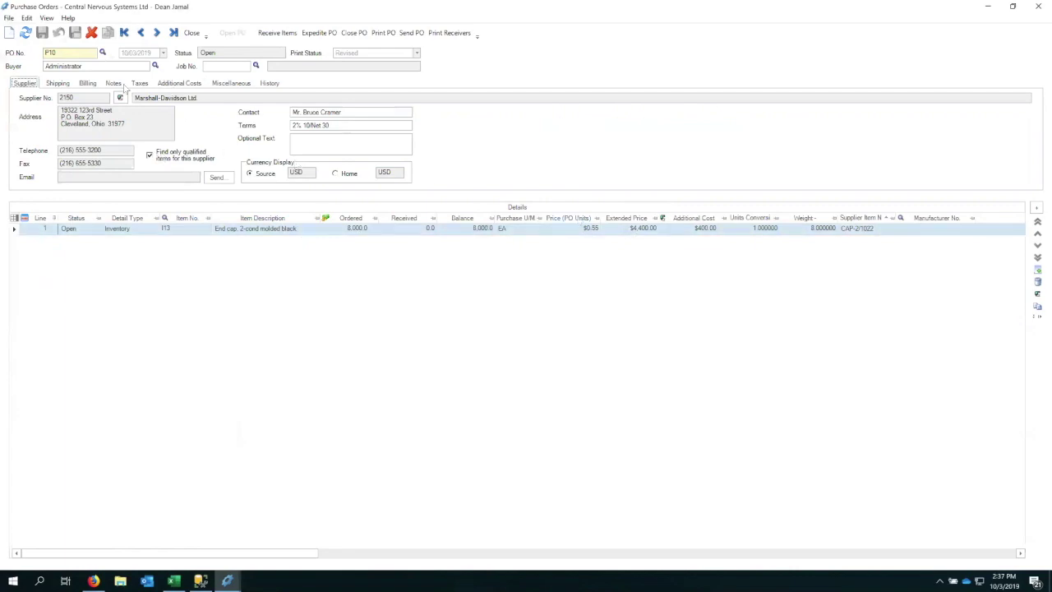
Show P10's Additional Costs, listing the $400.00 Federal Express charge prorated by quantity.
left_click(176, 83)
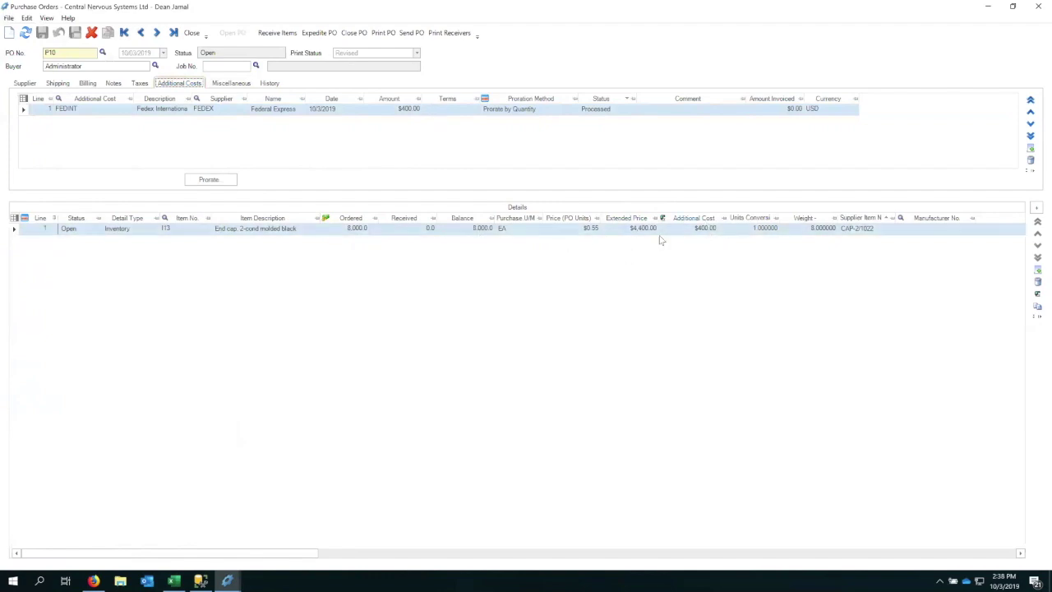
left_click(12, 580)
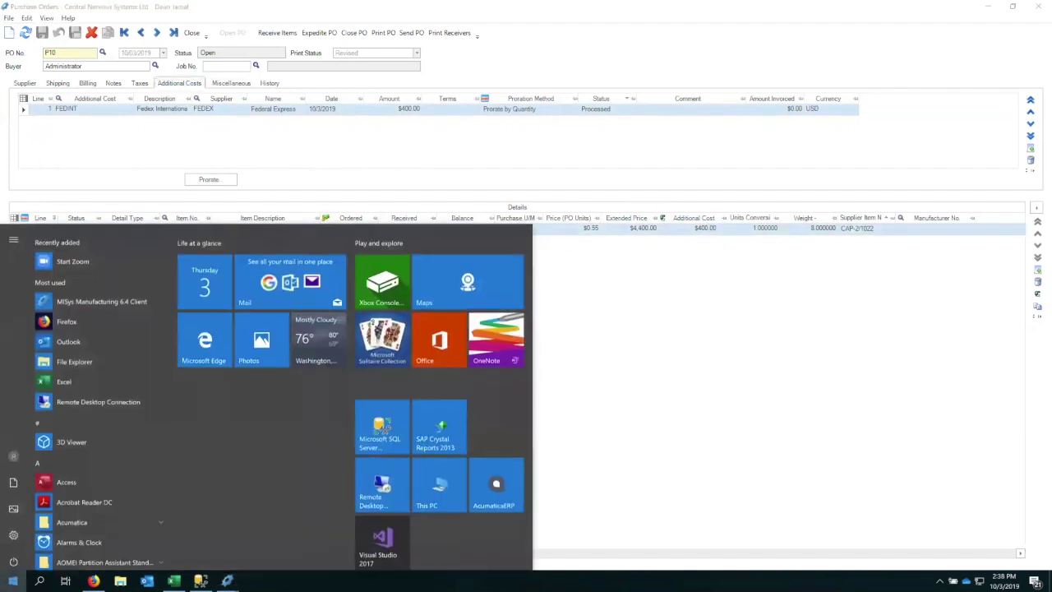
In Calculator, compute 400 ÷ 8000 = 0.05, then add 0.55 for a 0.6 landed unit cost.
left_click(12, 581)
type("cal")
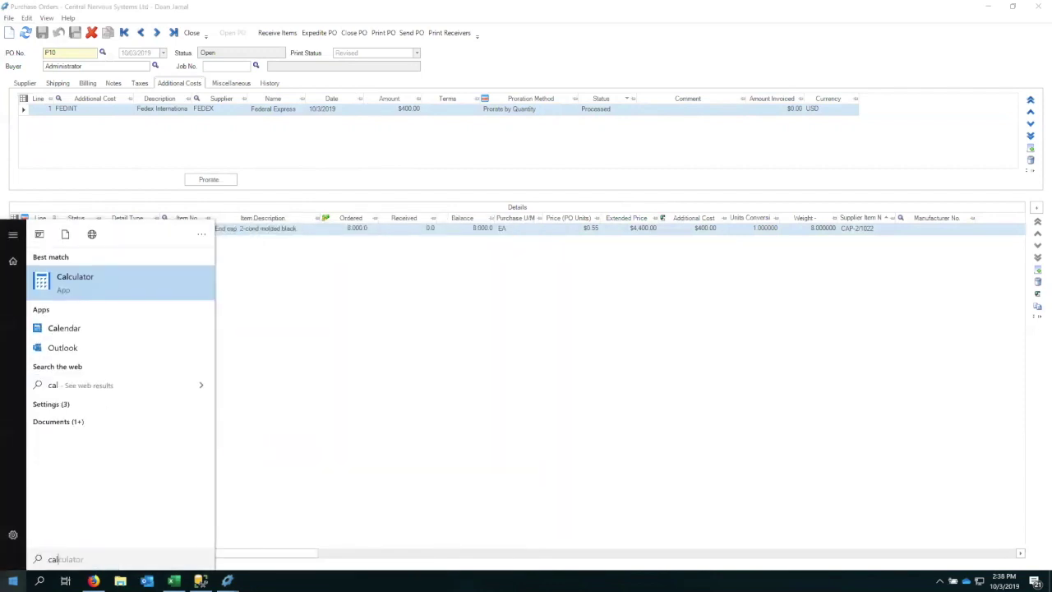
left_click(82, 276)
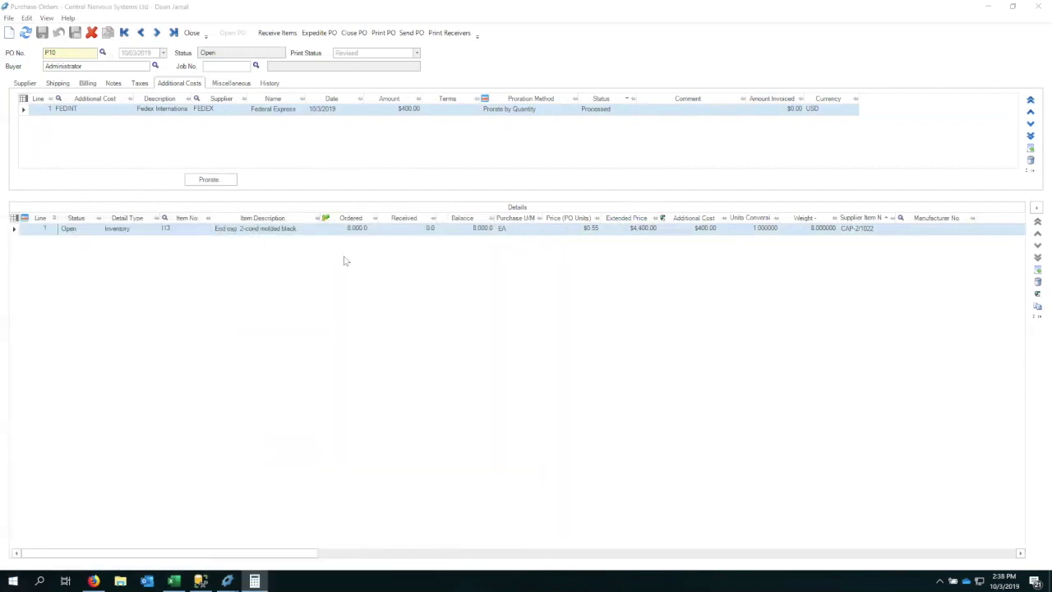
type("400")
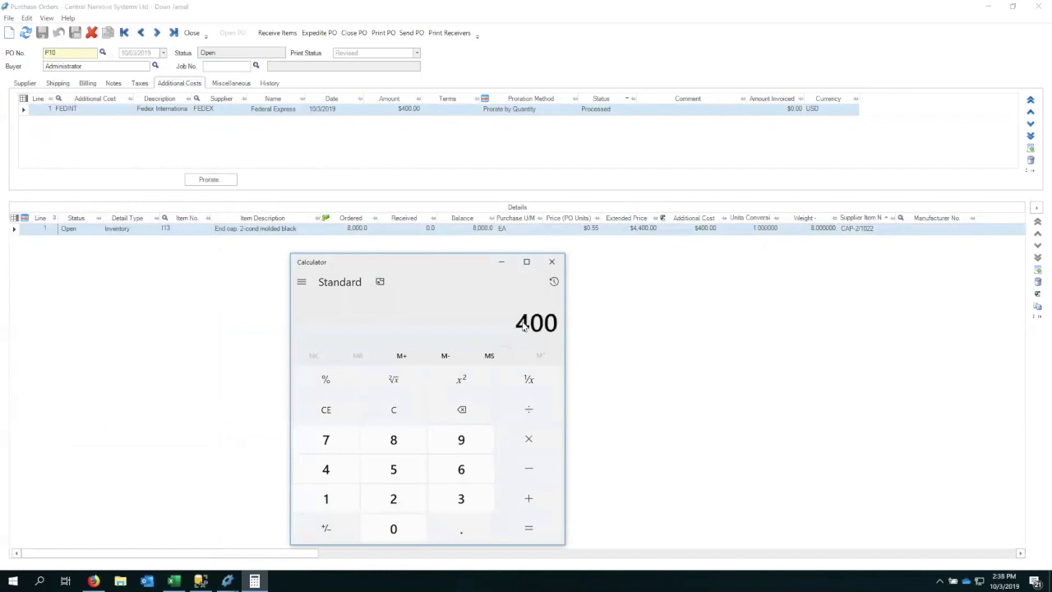
type("+8000")
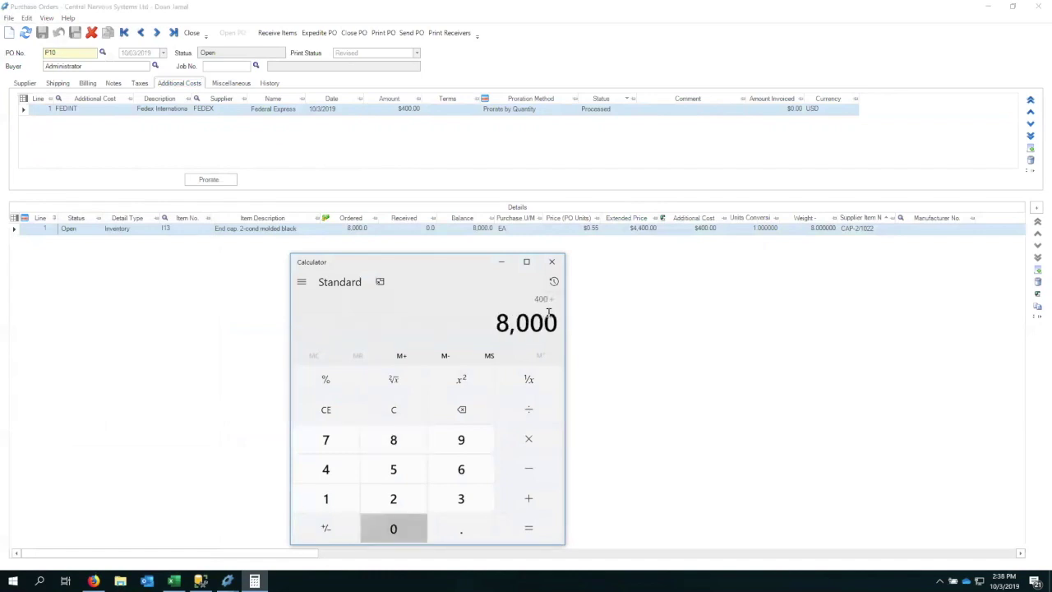
key("Return")
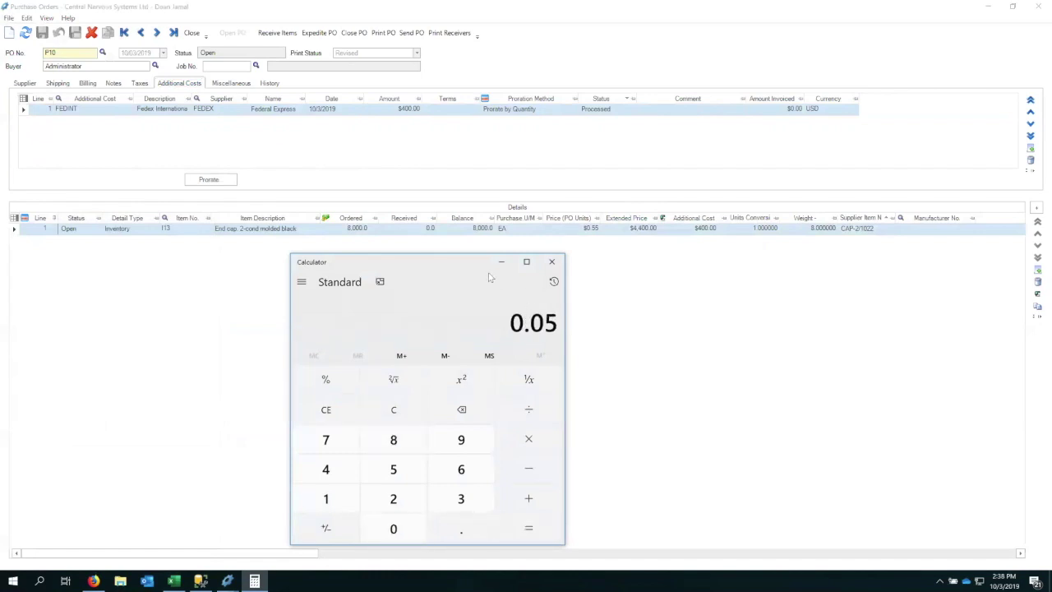
type("+.55")
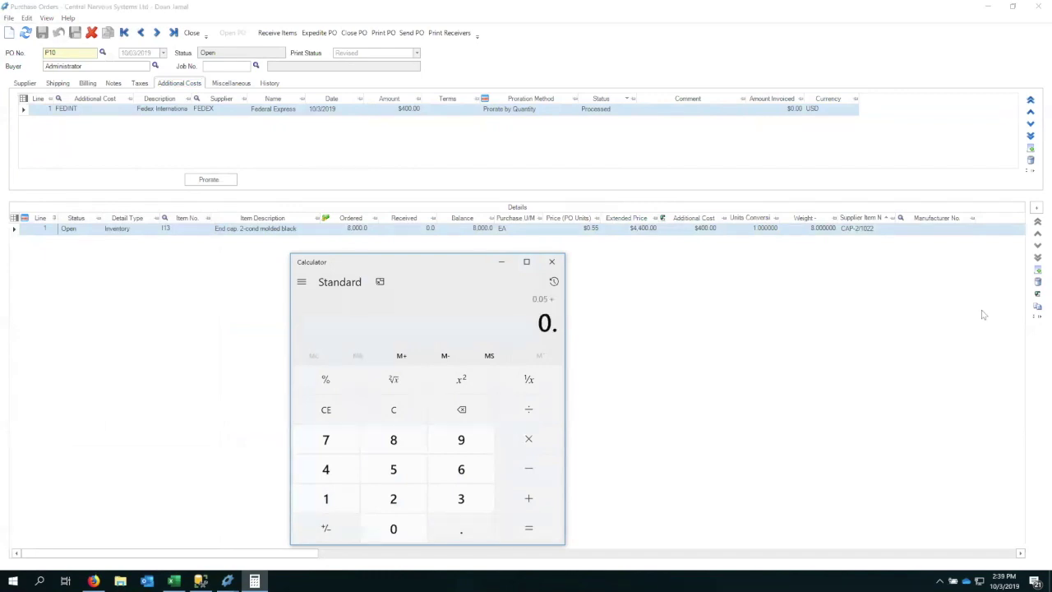
key("Return")
Close the P10 purchase order window, then the MISys Manufacturing main window.
left_click(649, 279)
left_click(1037, 6)
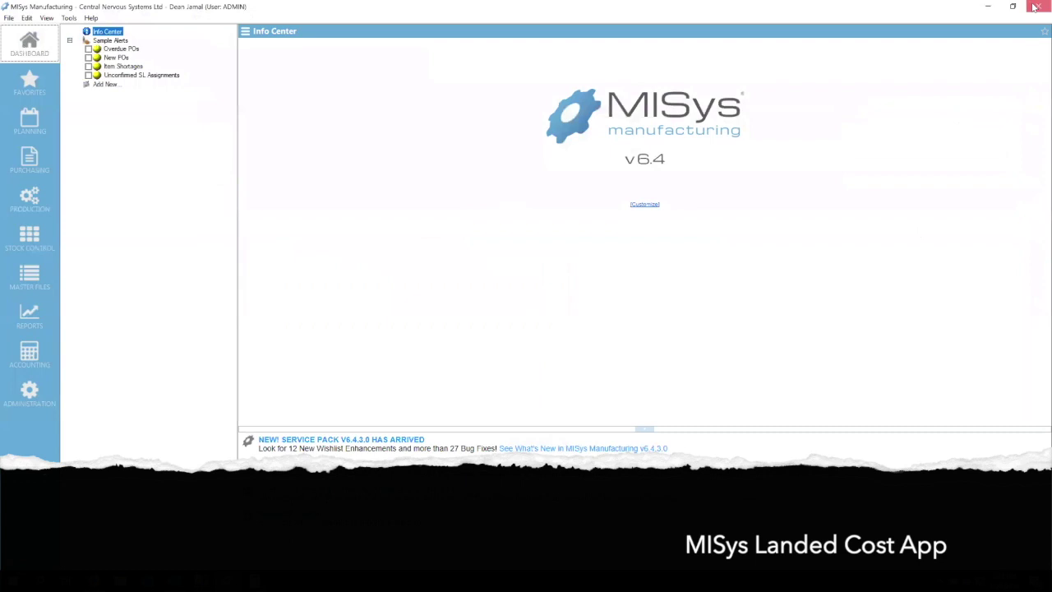
left_click(1037, 6)
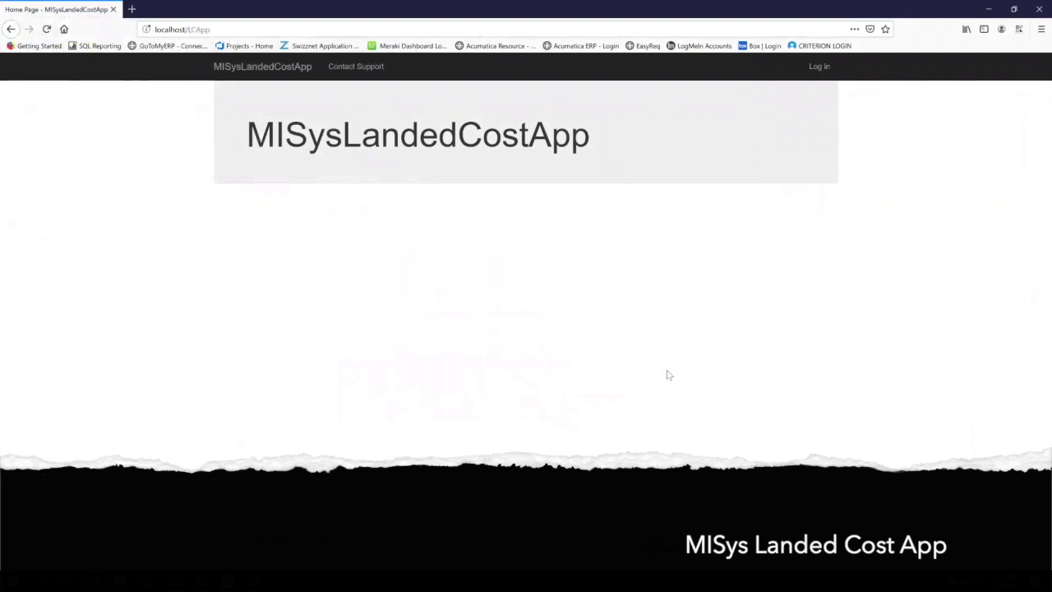
Sign in to the Landed Cost App with the admin username and its password.
left_click(816, 67)
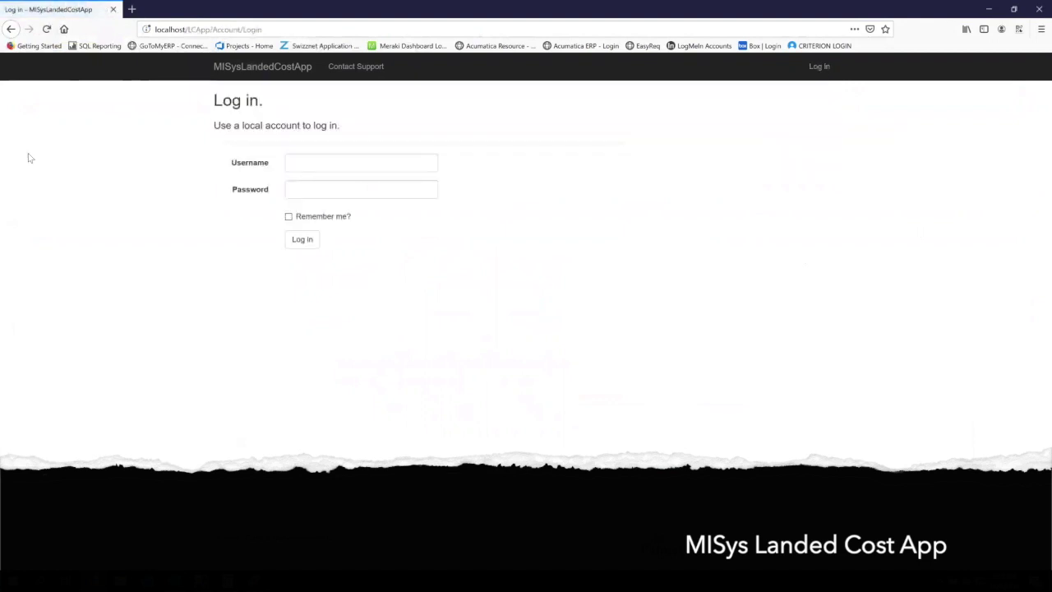
left_click(380, 164)
type("admin")
key("Tab")
type("********")
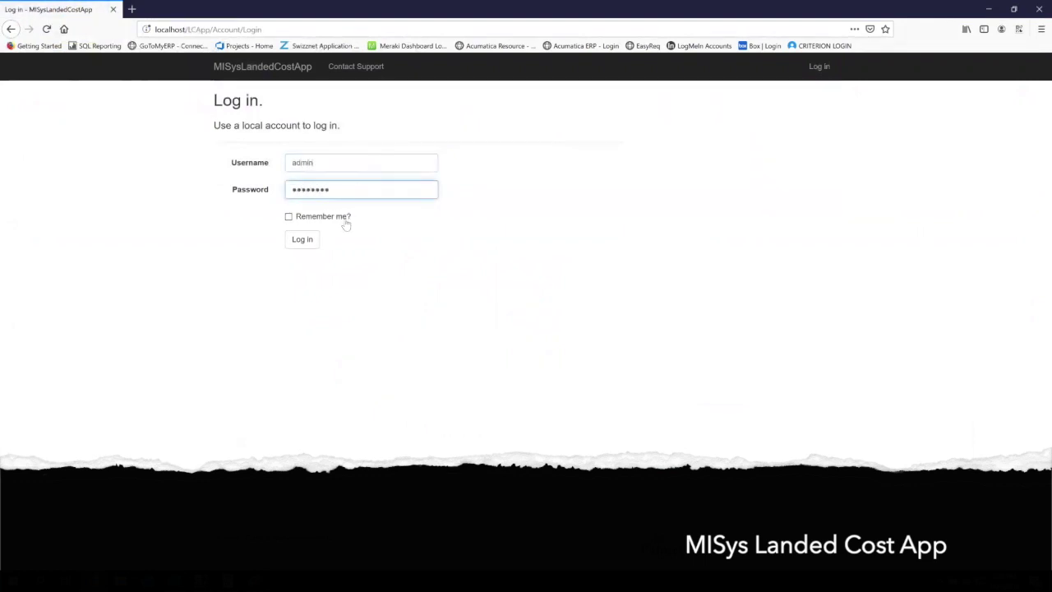
left_click(300, 241)
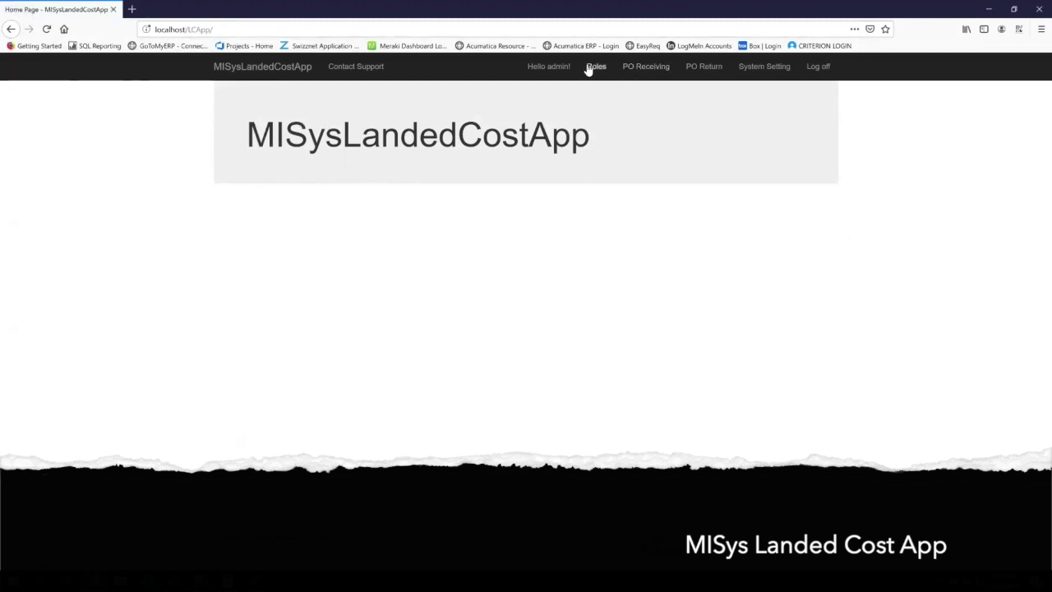
Go to PO Receiving and look through the available vendors and purchase orders.
left_click(640, 69)
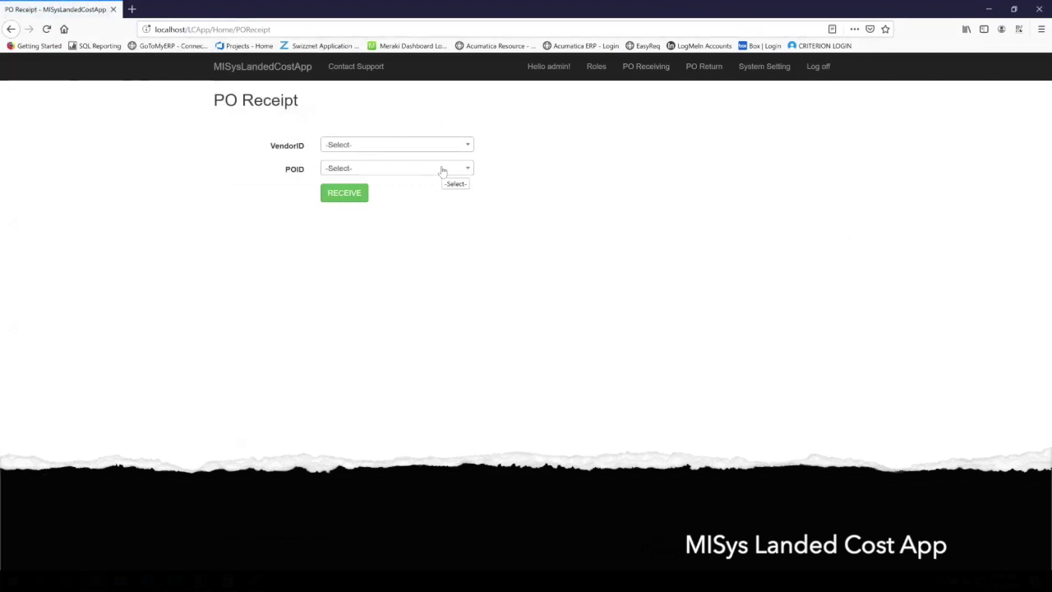
left_click(467, 147)
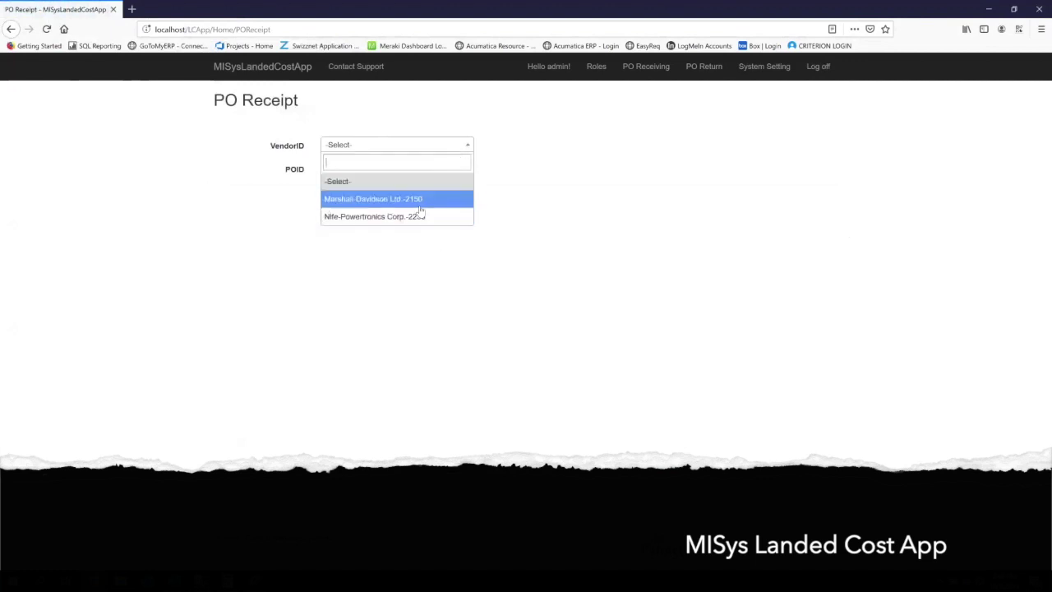
left_click(452, 279)
left_click(467, 170)
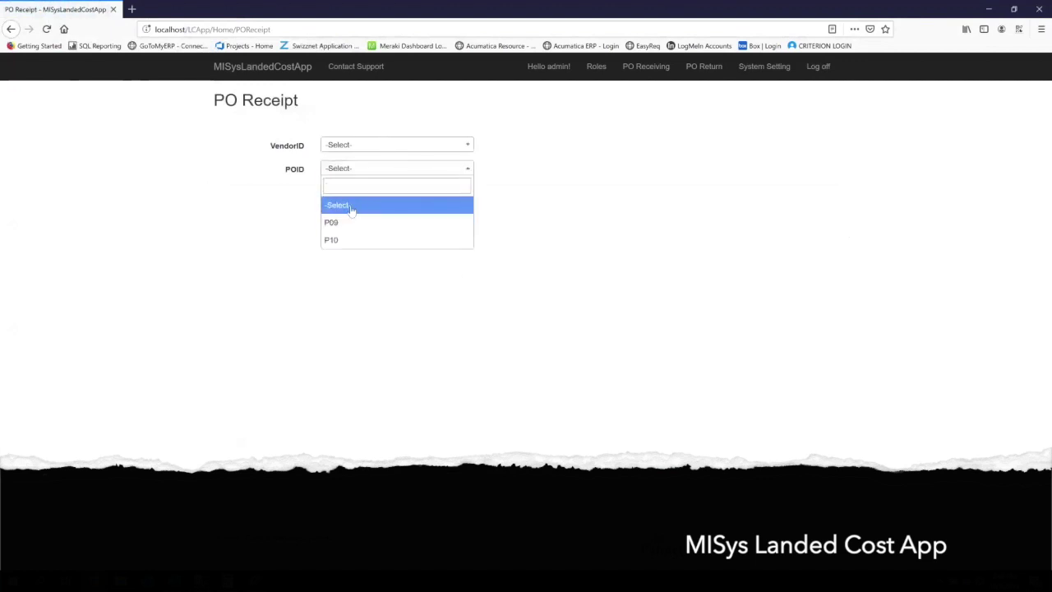
left_click(493, 346)
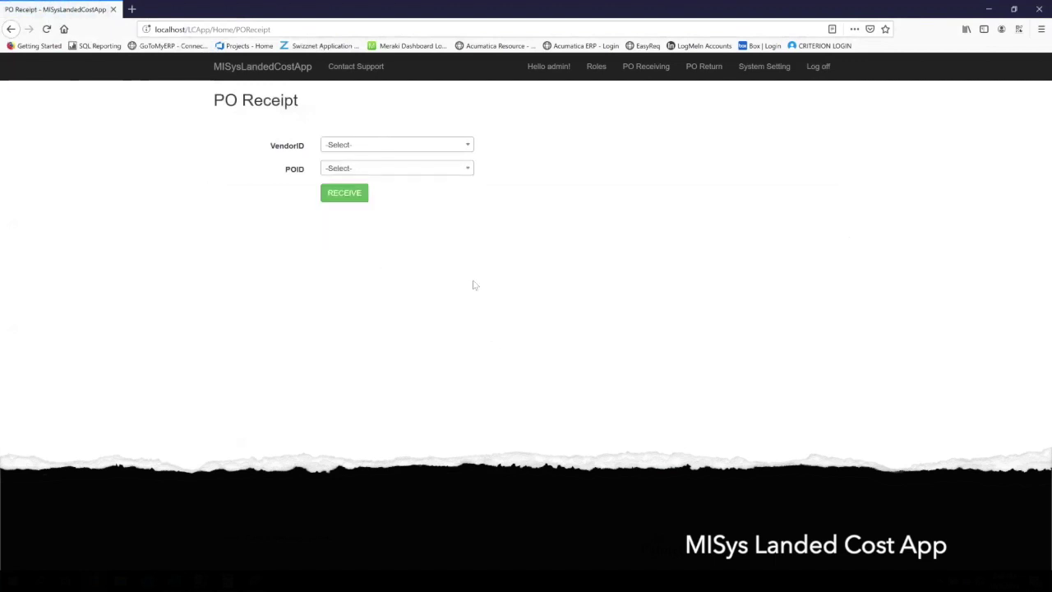
Choose vendor Marshall-Davidson Ltd.-2150 and purchase order P10, and start its receipt.
left_click(469, 145)
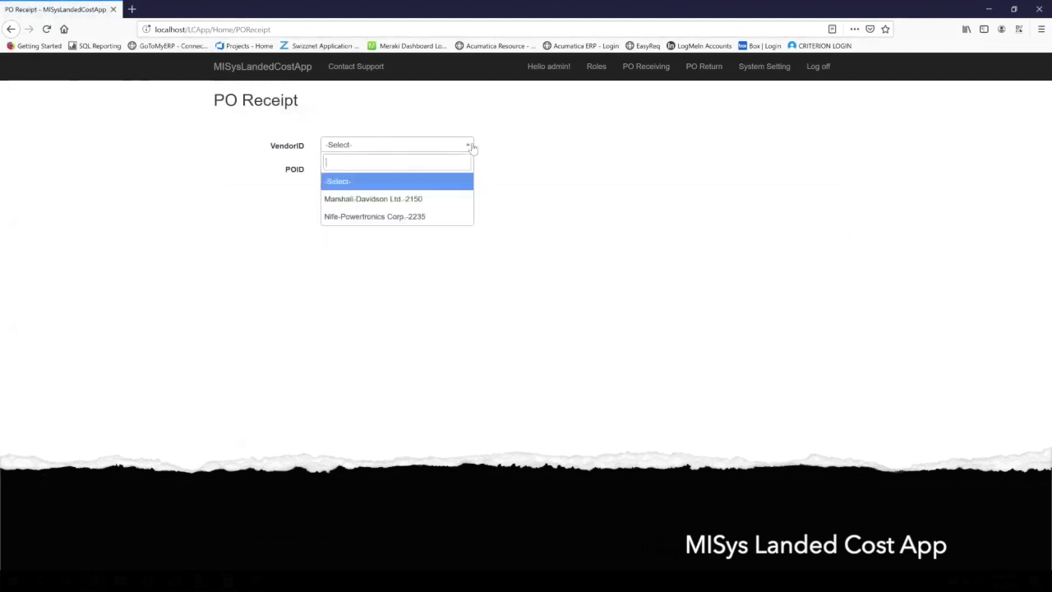
left_click(387, 203)
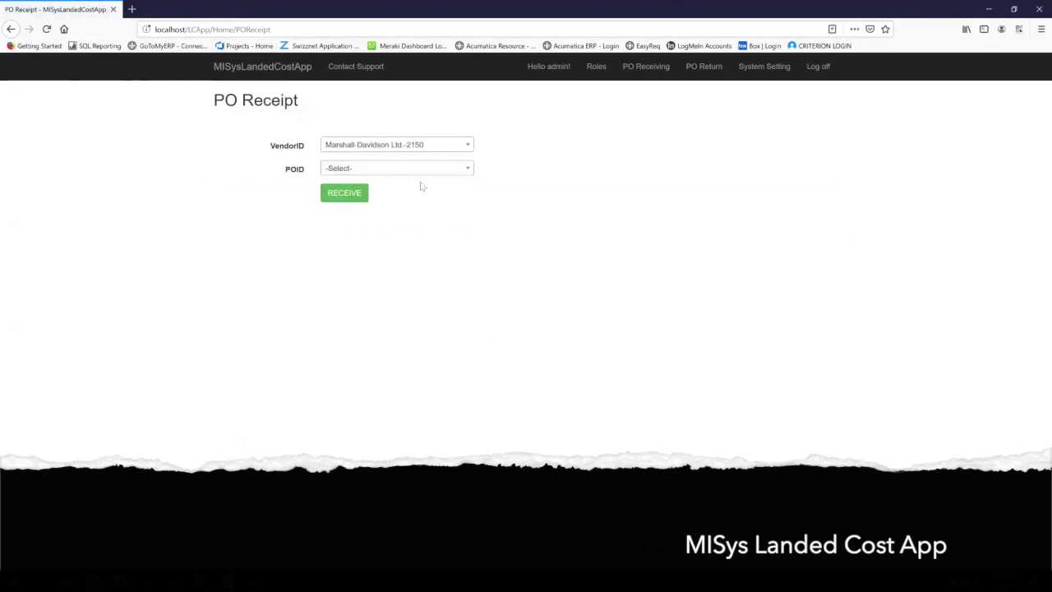
left_click(466, 170)
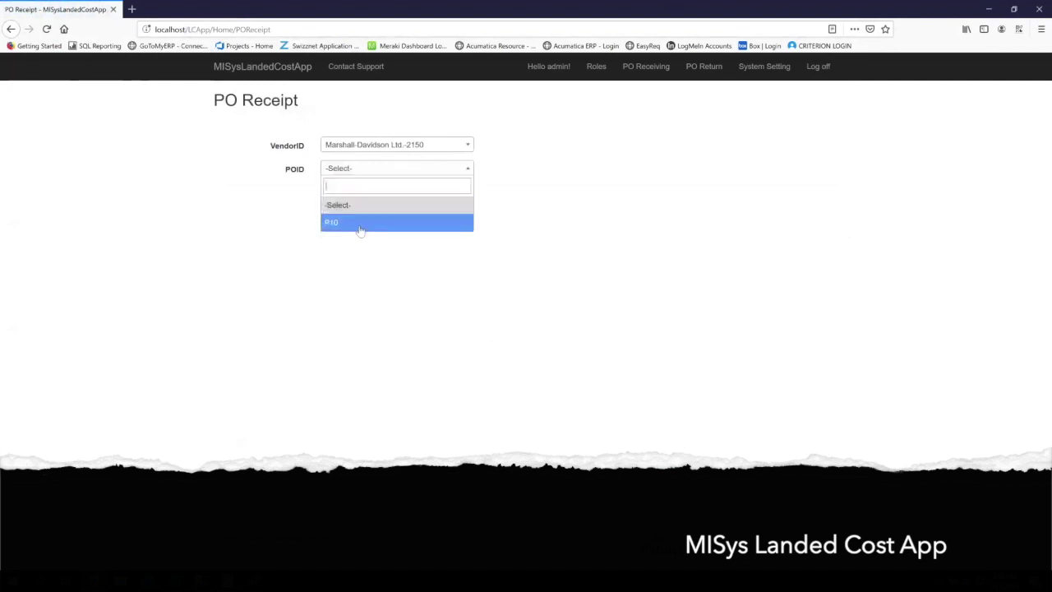
left_click(359, 231)
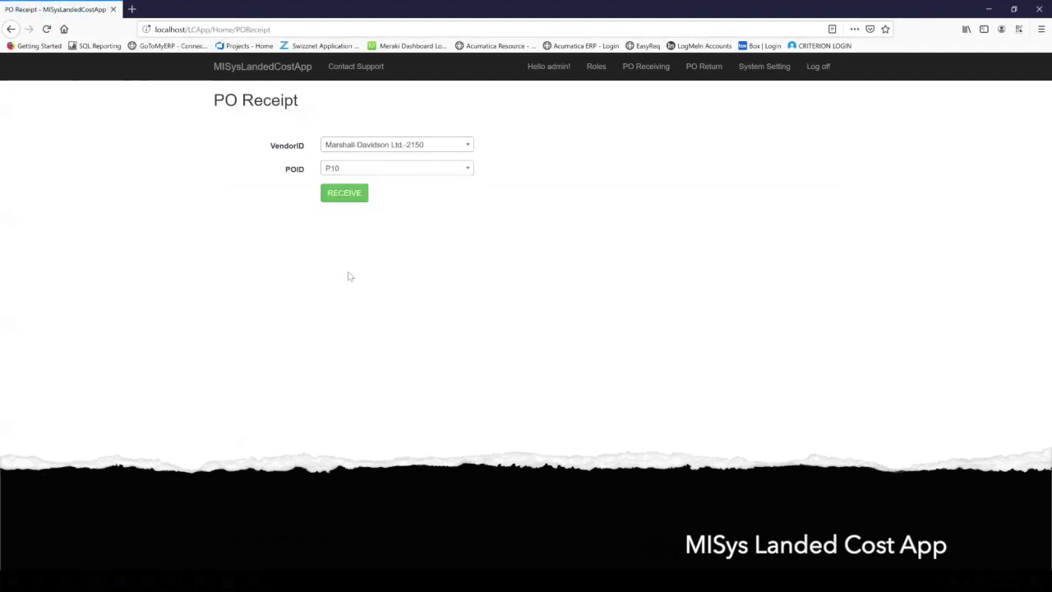
left_click(346, 196)
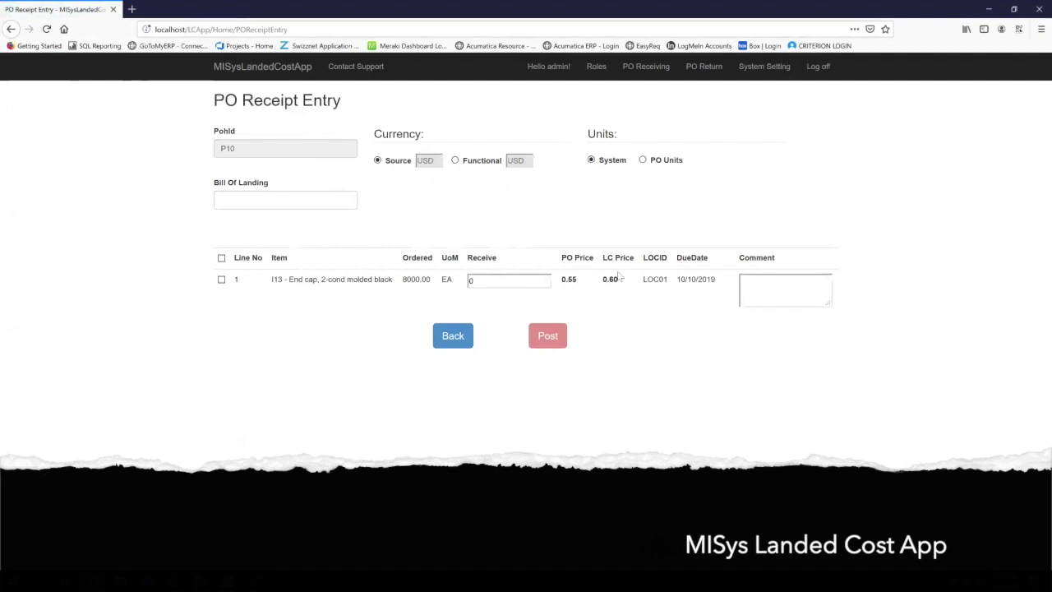
Enter bill of landing #56424 and select all lines for receiving.
left_click(296, 198)
type("#56424")
left_click(279, 370)
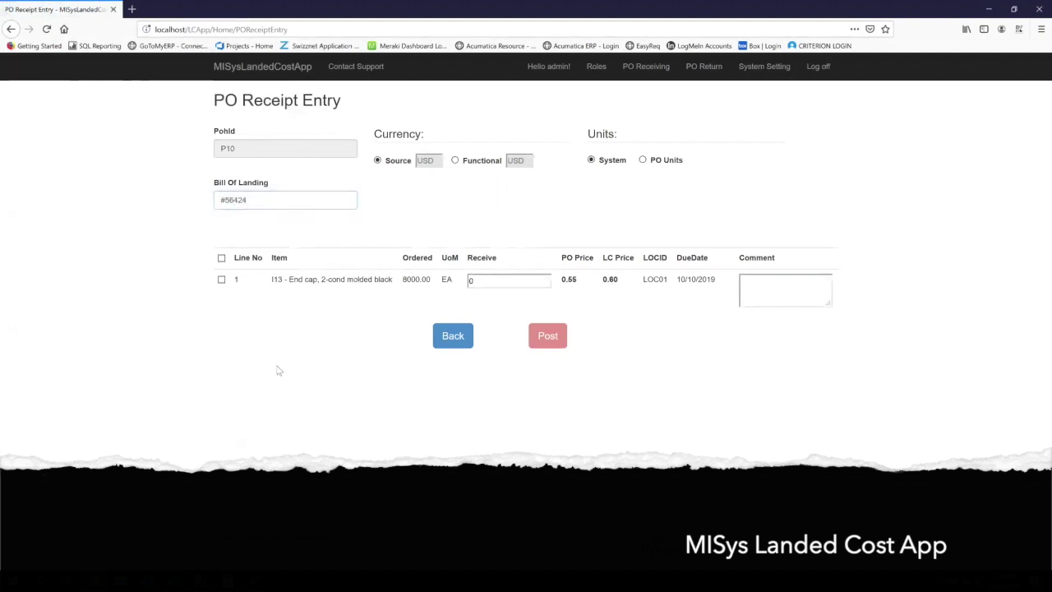
left_click(221, 258)
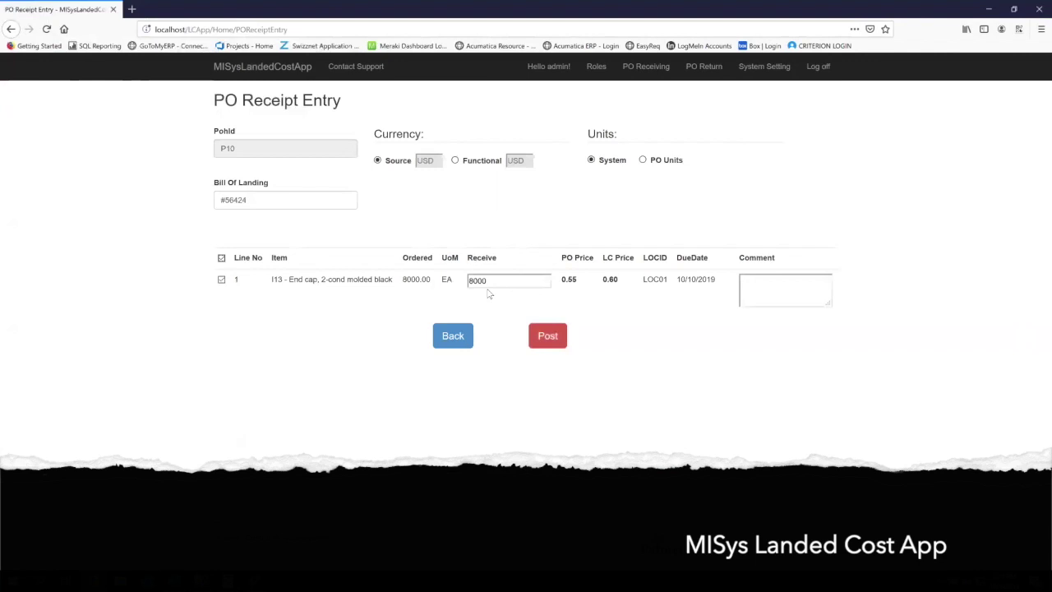
Add the comment 'full amount', set the receive quantity to 8000, and post the receipt.
left_click(815, 297)
type("full amount")
double_click(497, 282)
type("70")
double_click(524, 283)
type("8000")
left_click(557, 343)
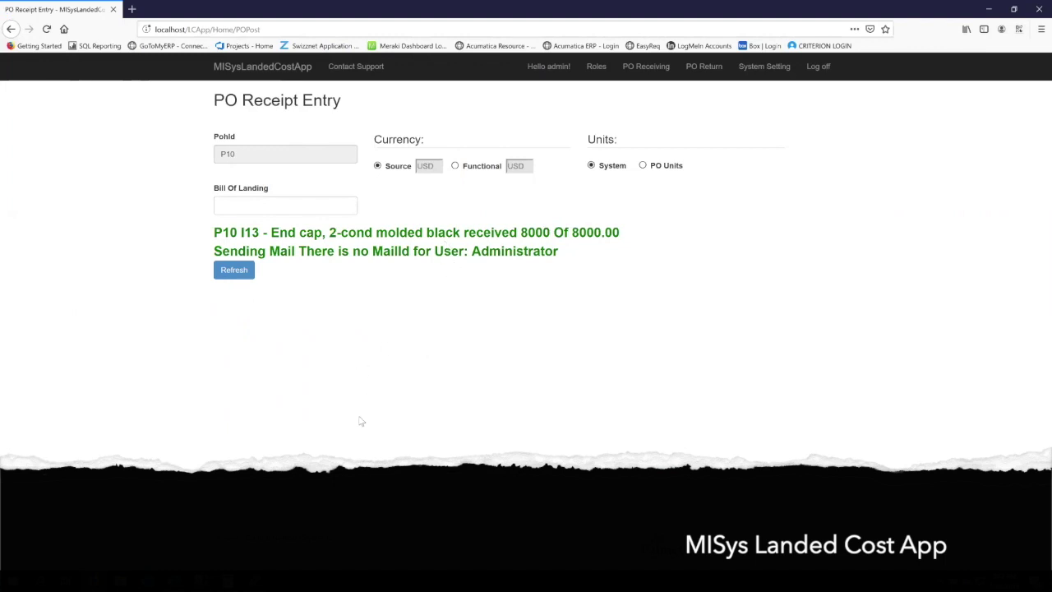
Log off from the Landed Cost App after the 8000-unit receipt is confirmed.
left_click(817, 71)
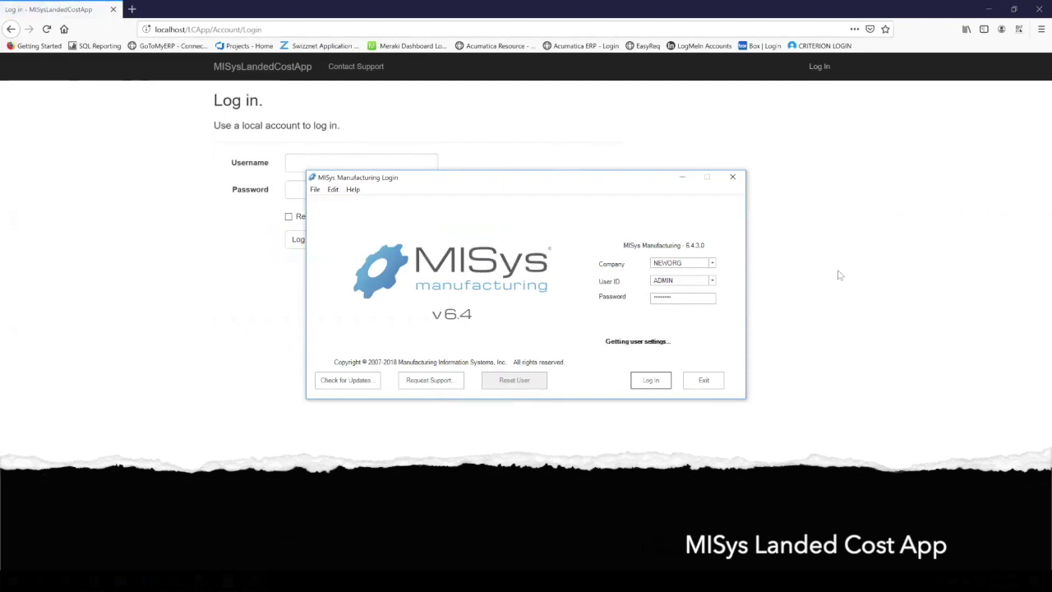
Log in to MISys and open purchase order P10 from the Purchase Orders list.
key("Return")
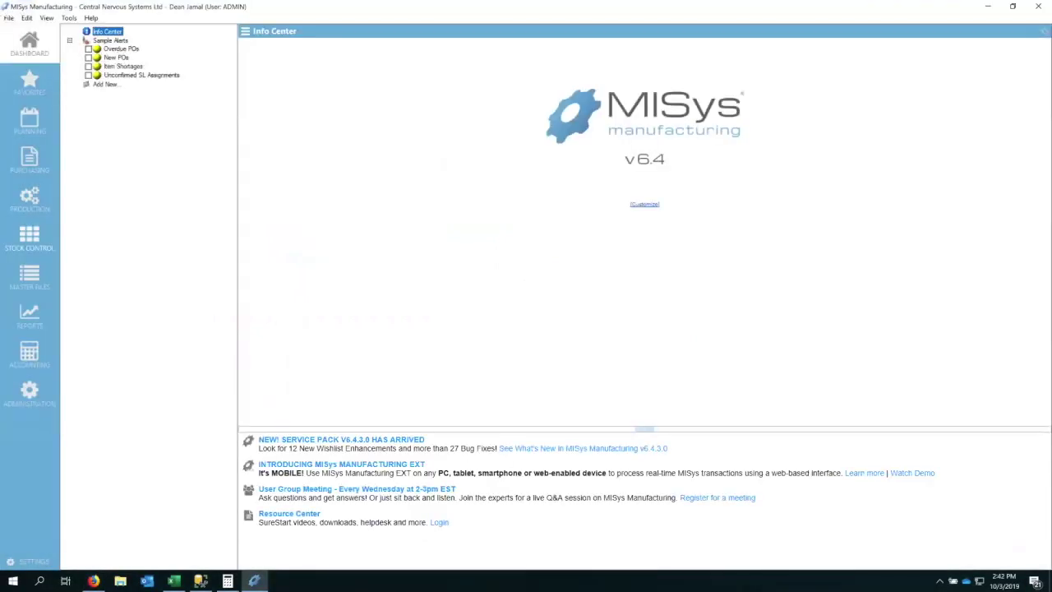
left_click(24, 164)
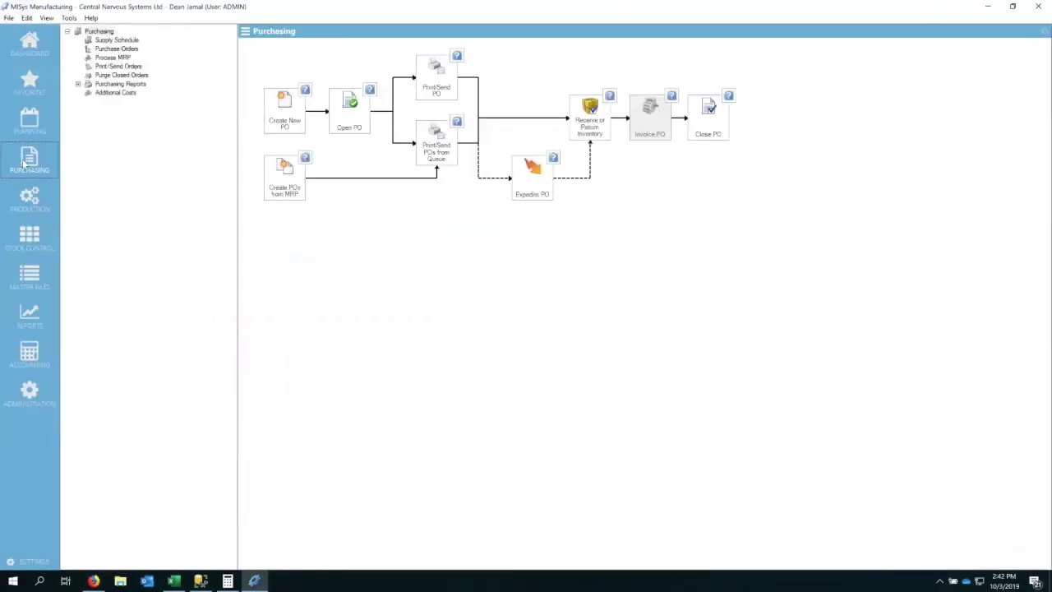
left_click(116, 49)
double_click(274, 122)
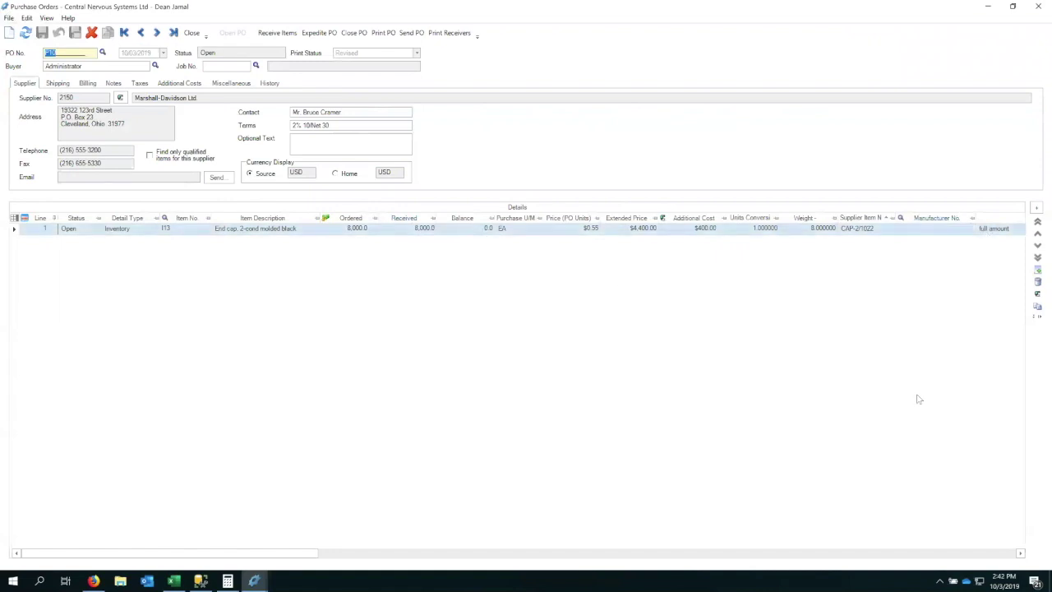
Review P10's Notes and Supplier tabs, then close the purchase order.
left_click(1019, 553)
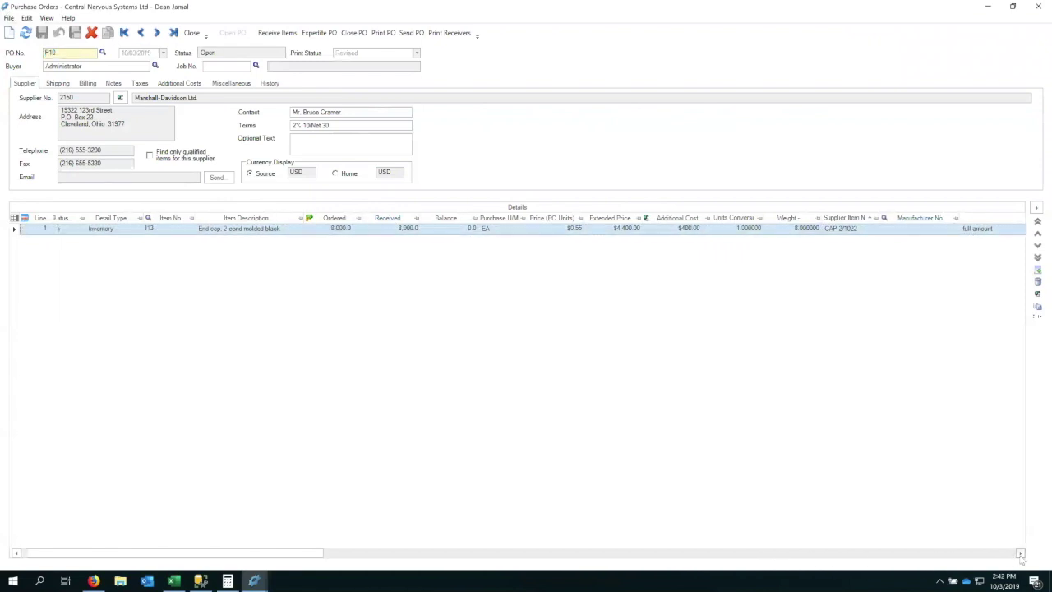
left_click(1020, 553)
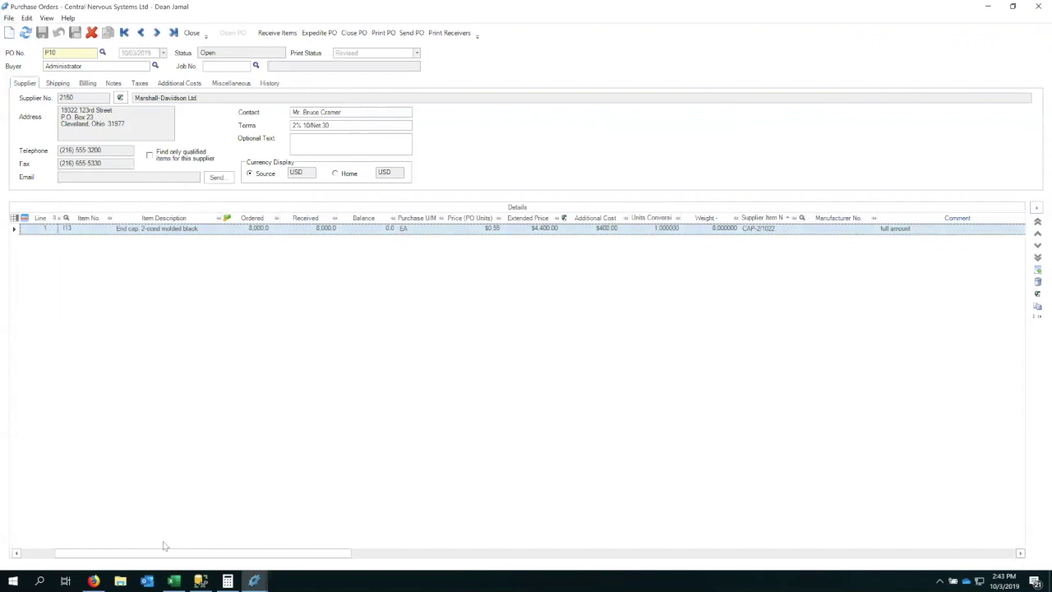
left_click_drag(233, 553, 110, 554)
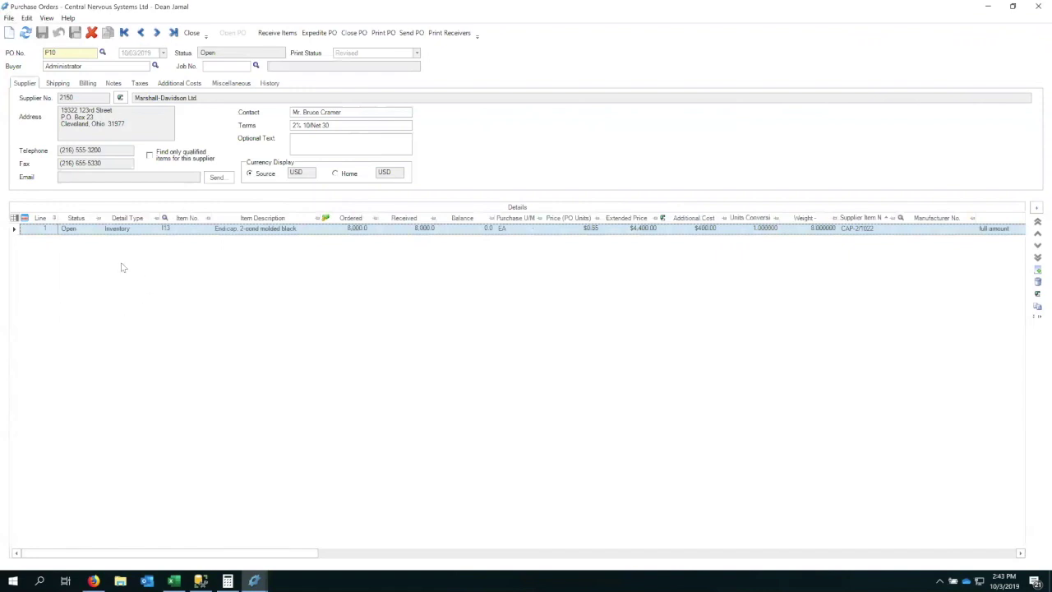
left_click(113, 83)
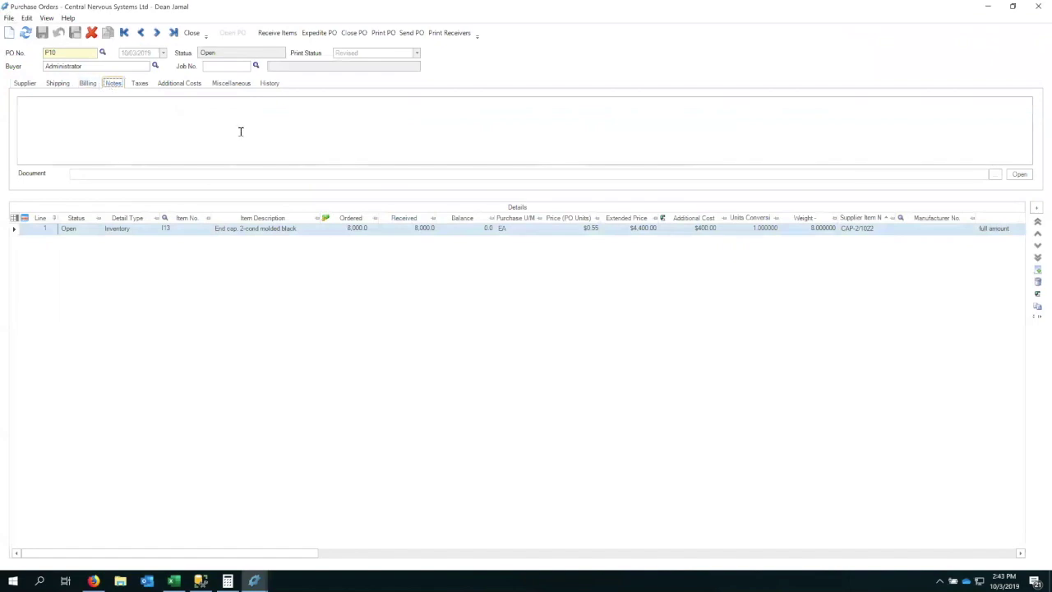
left_click(24, 84)
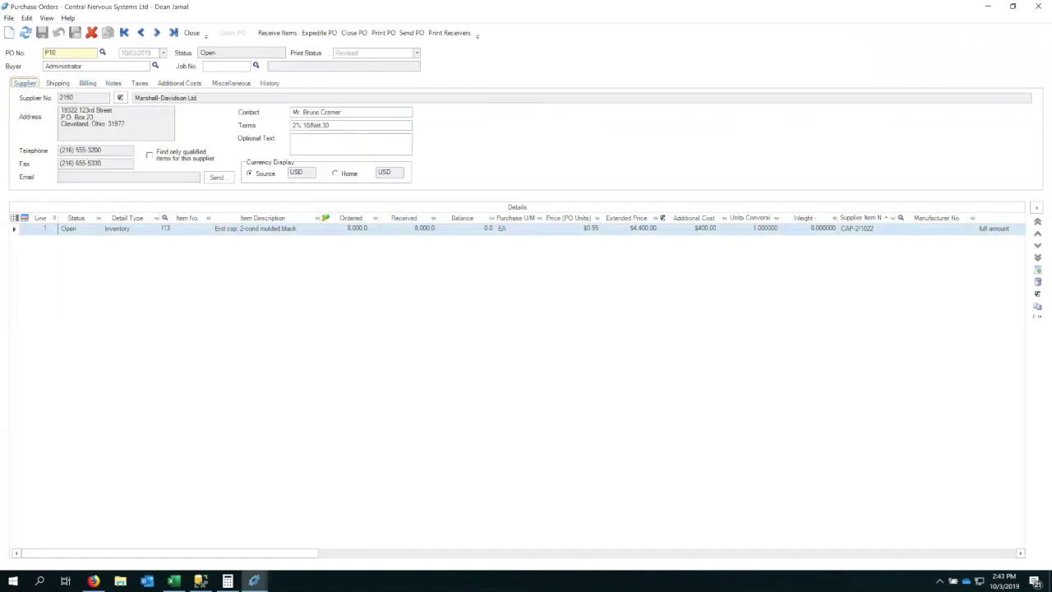
left_click(987, 6)
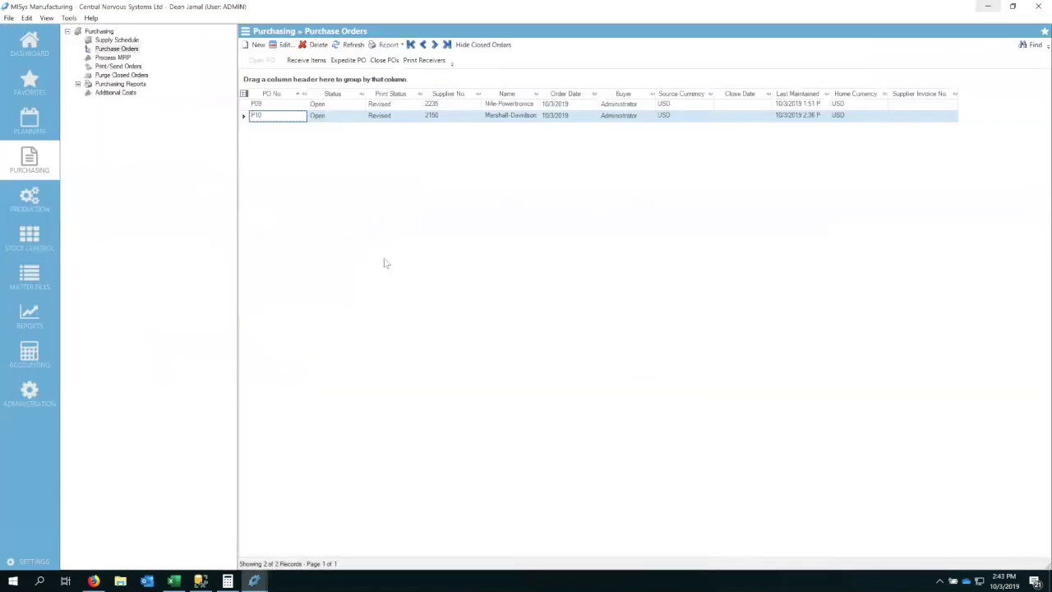
Preview the Accounting > Subledger report, showing item I13's journal entries including the 4,800.00 credit.
left_click(48, 313)
left_click(111, 58)
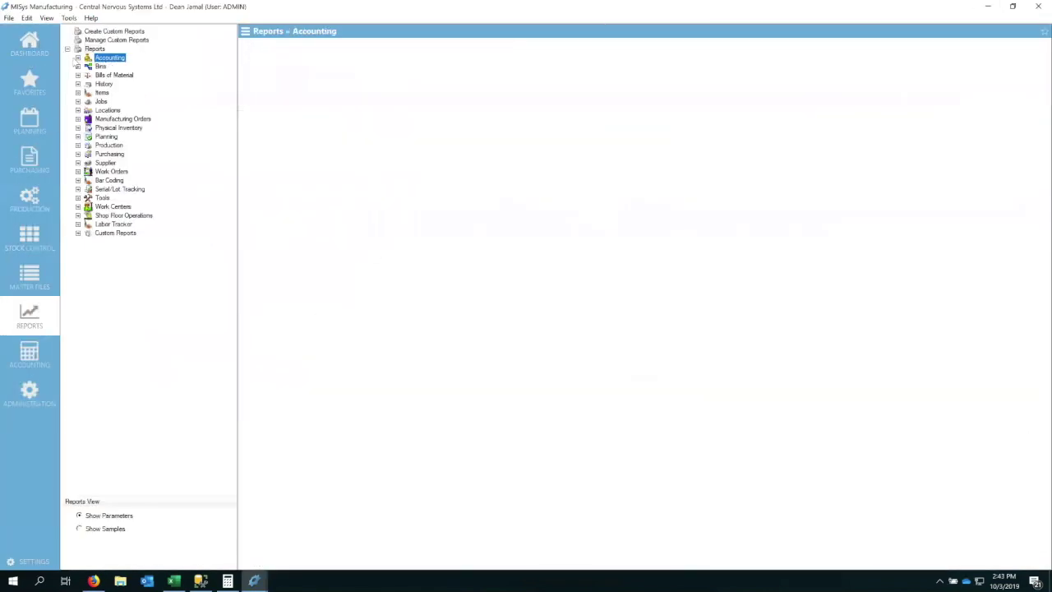
left_click(77, 58)
left_click(118, 84)
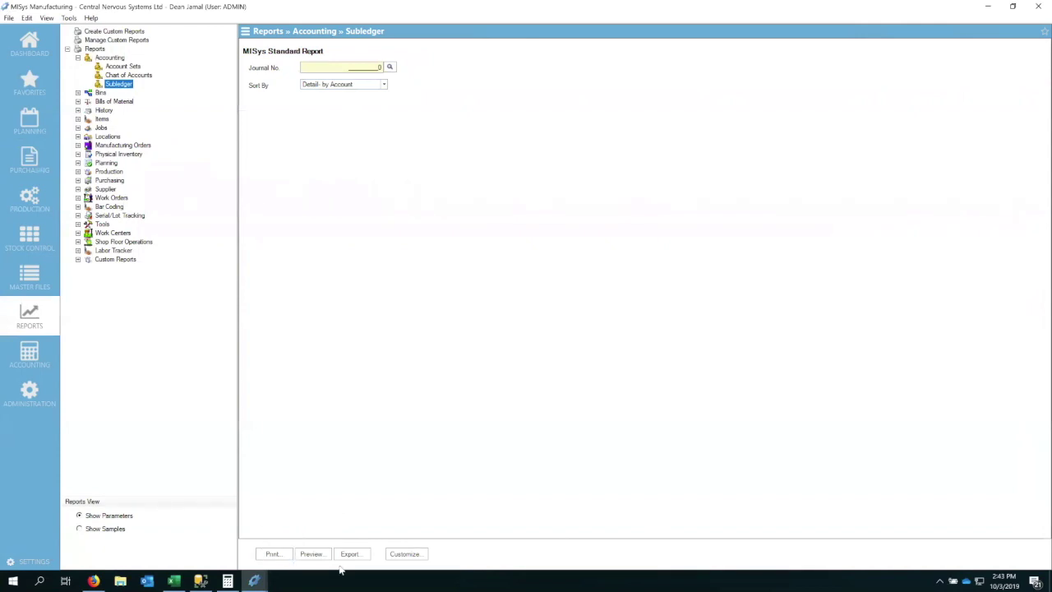
left_click(315, 555)
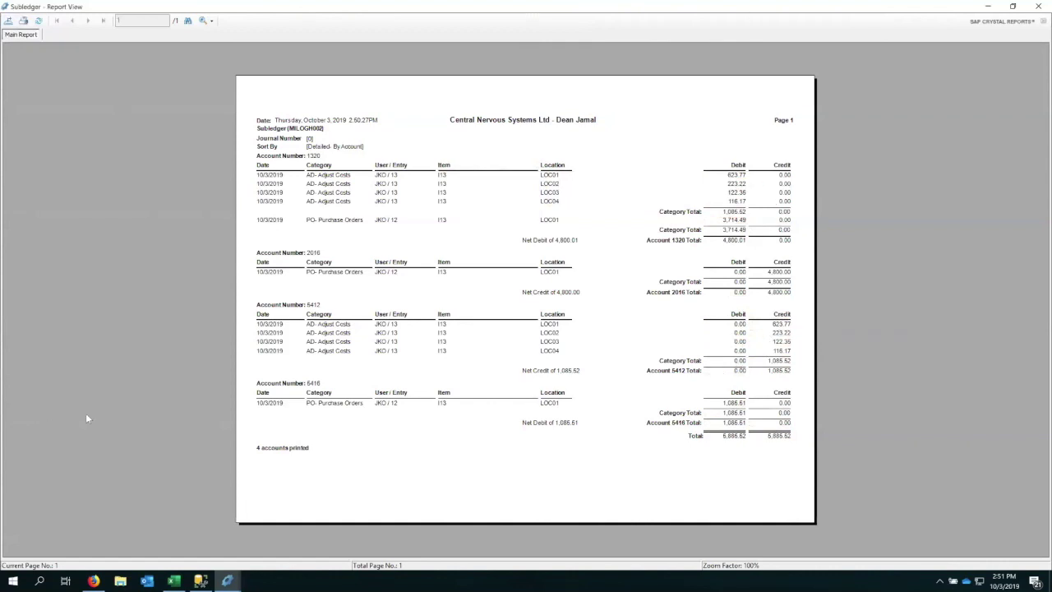
left_click(1035, 11)
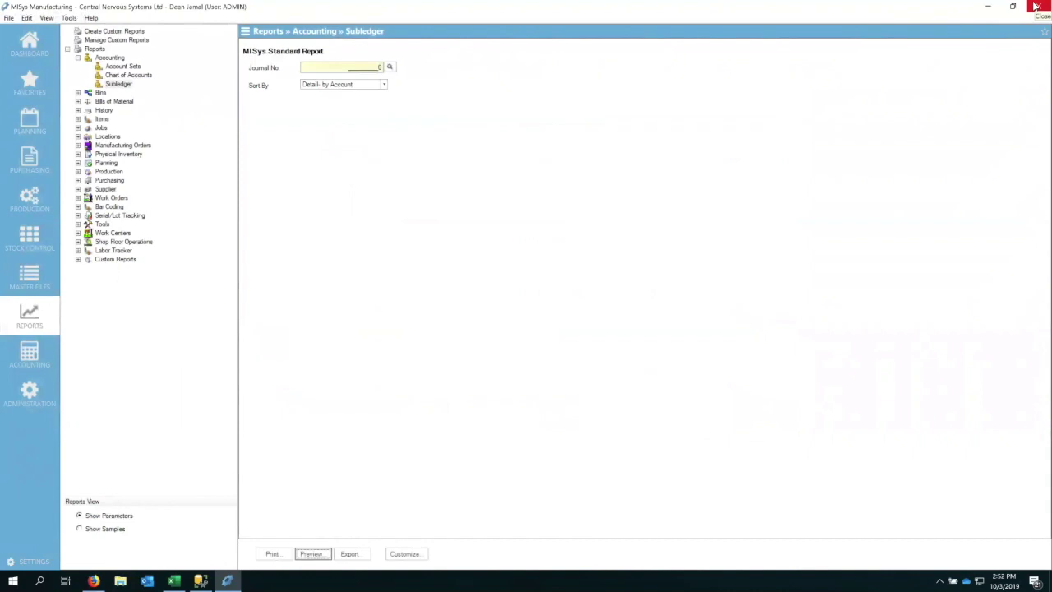
left_click(1034, 10)
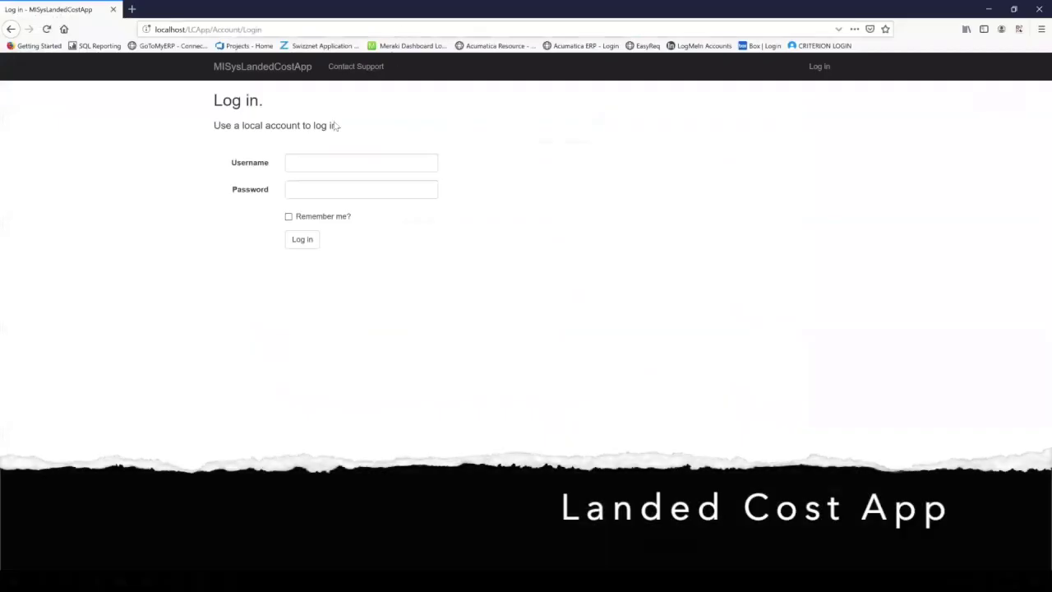
Sign back into the Landed Cost App as admin with its password.
left_click(334, 156)
type("admin")
key("Tab")
type("••••••••")
key("Return")
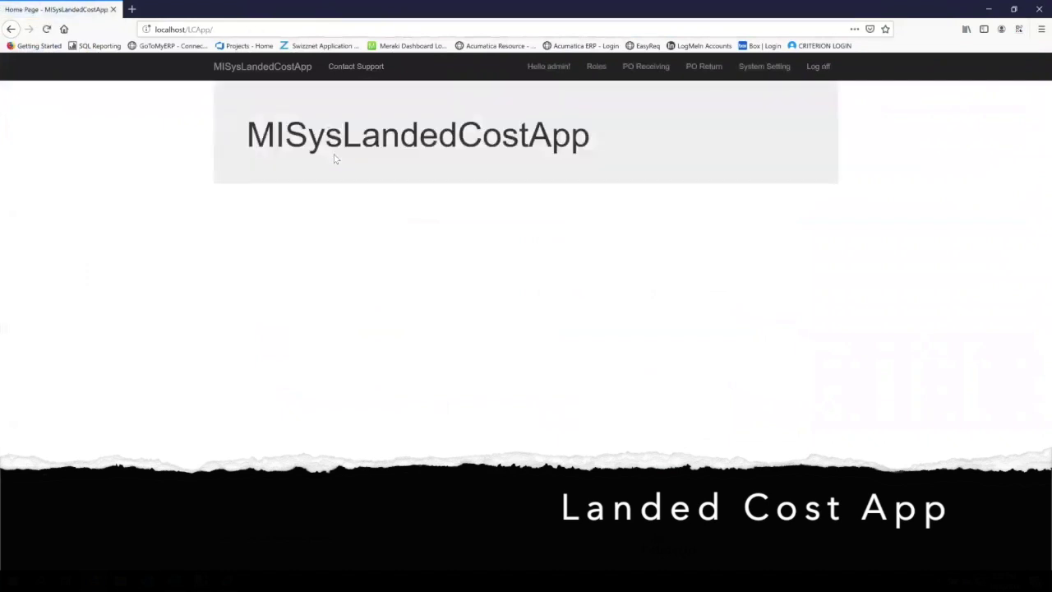
On PO Return, choose vendor Marshall-Davidson Ltd.-2150 and purchase order P10, and load its lines.
left_click(691, 69)
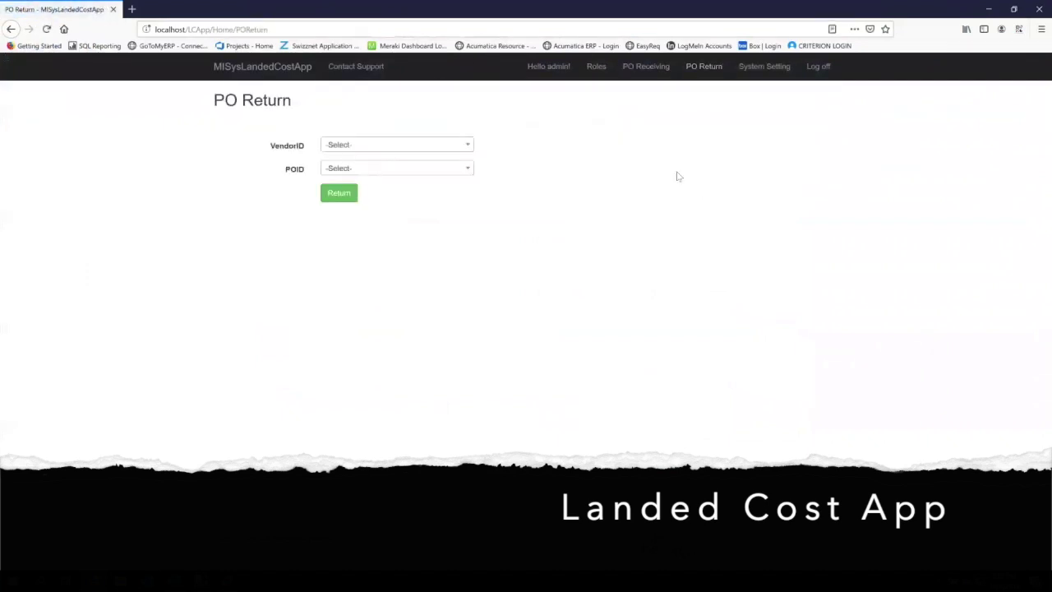
left_click(462, 146)
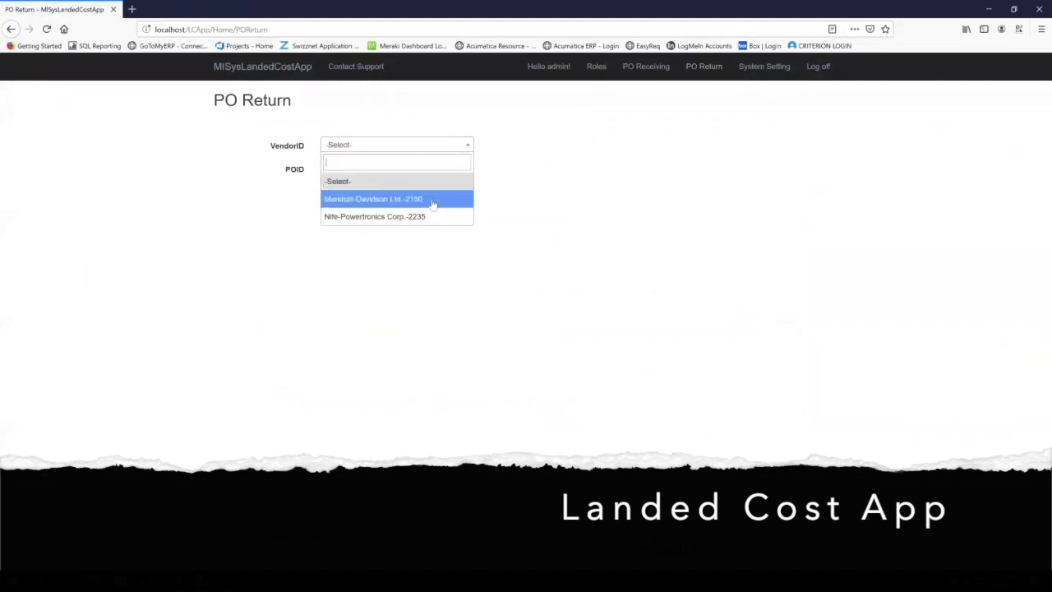
left_click(434, 206)
left_click(457, 169)
left_click(358, 224)
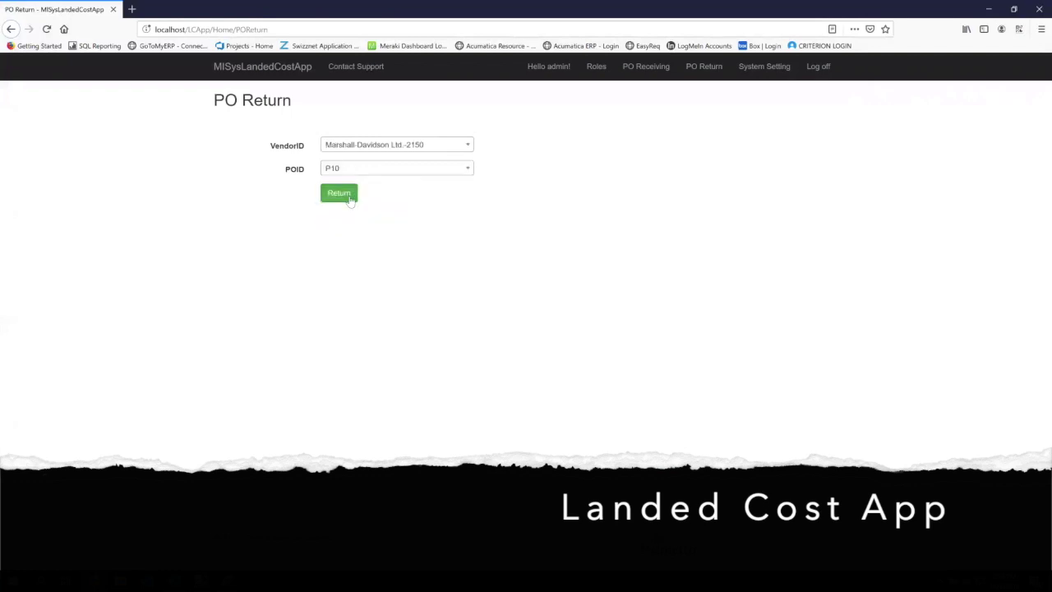
left_click(350, 199)
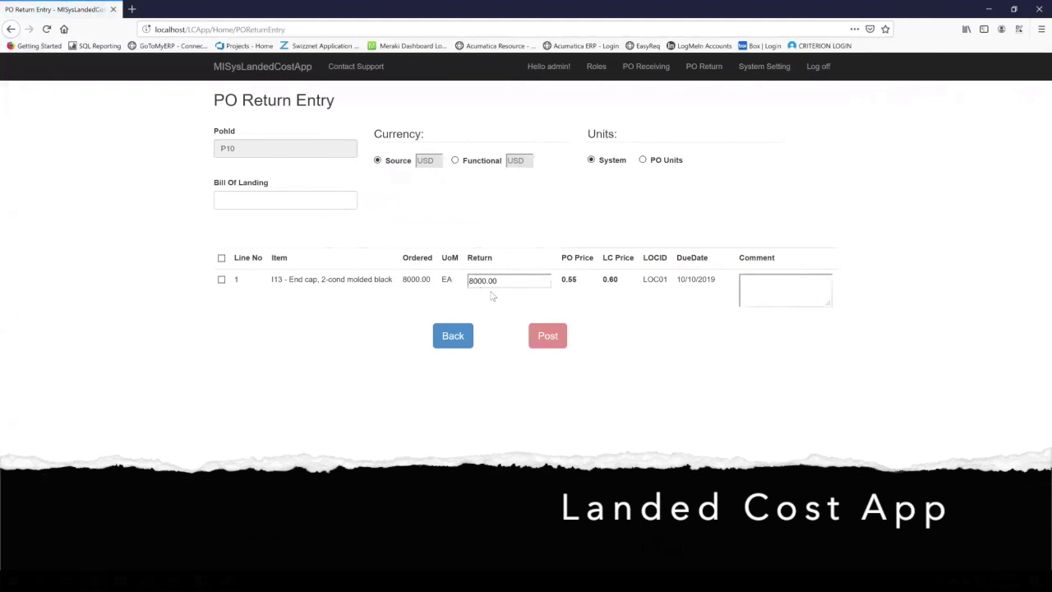
Return all 8000 end caps on P10 with bill of landing 'return52' and comment 'return in ful', then sign out.
left_click(292, 199)
type("retu")
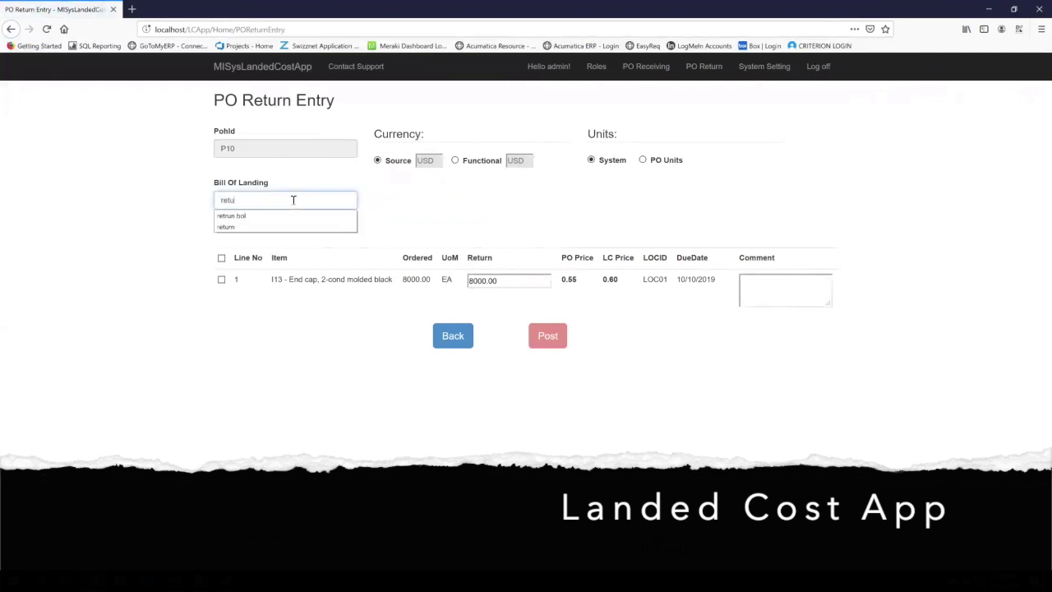
type("rn525")
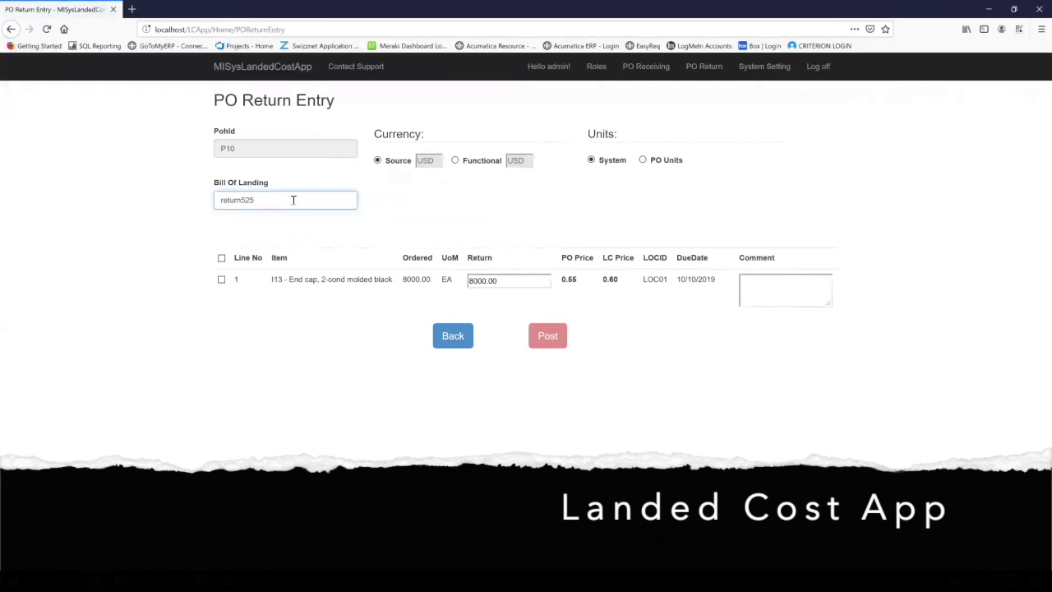
left_click(221, 258)
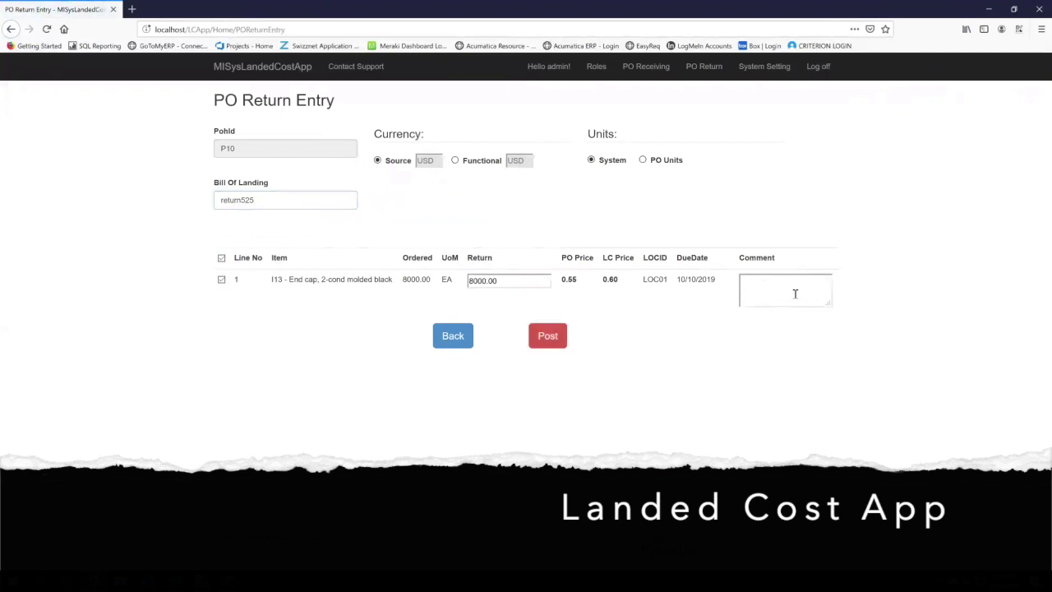
left_click(794, 293)
type("return i")
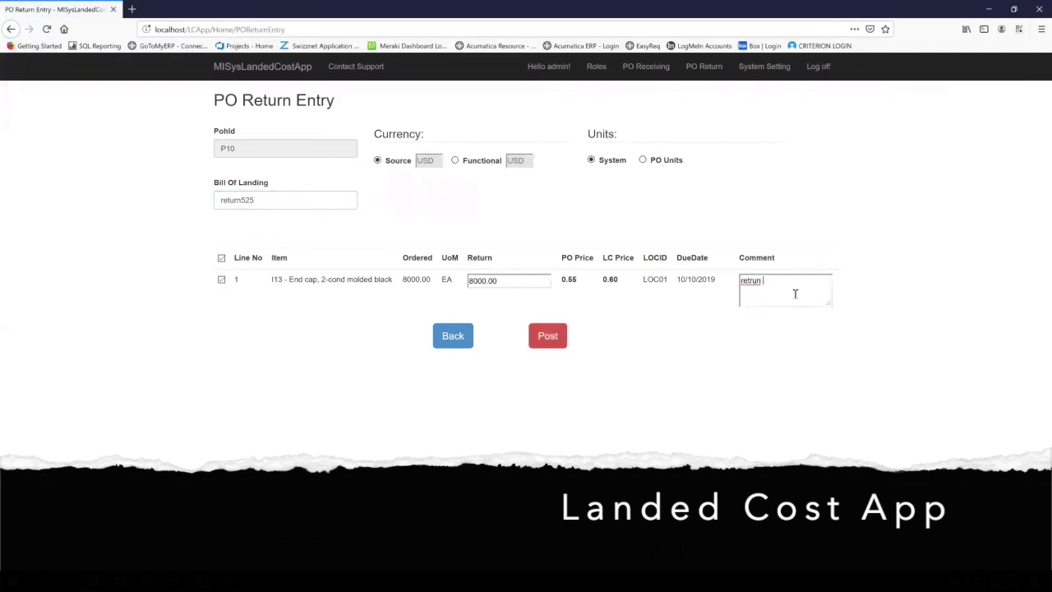
type("n ful")
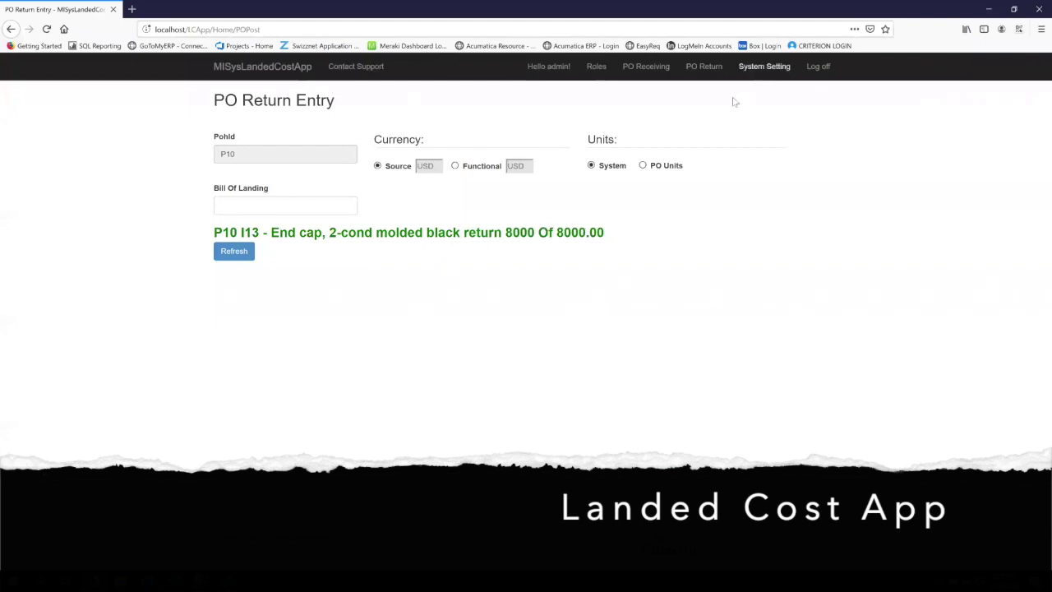
left_click(818, 67)
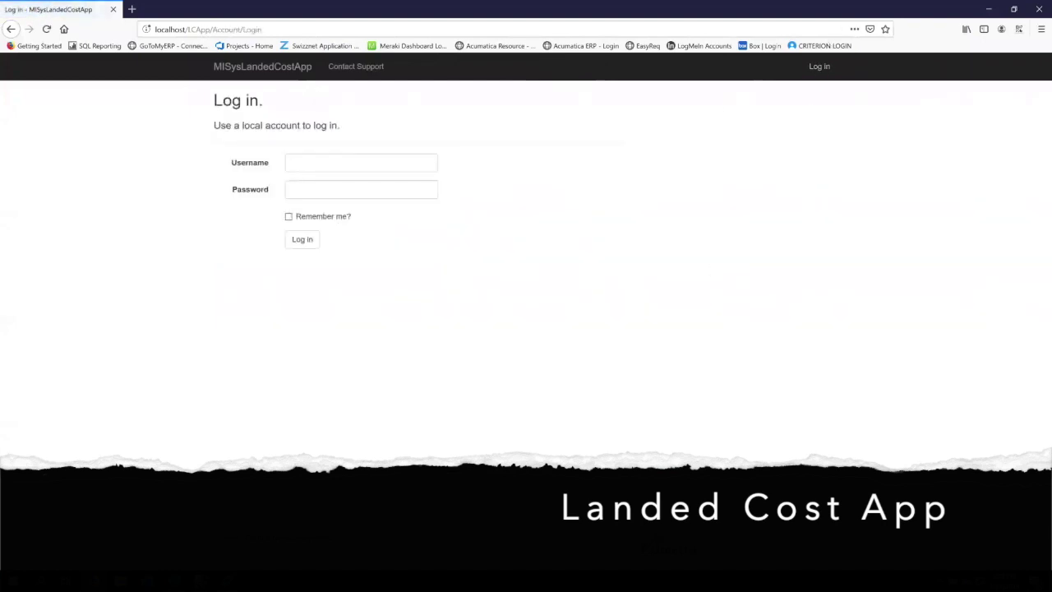
Log back into MISys and open purchase order P10 to confirm 0 received, then close it.
left_click(228, 538)
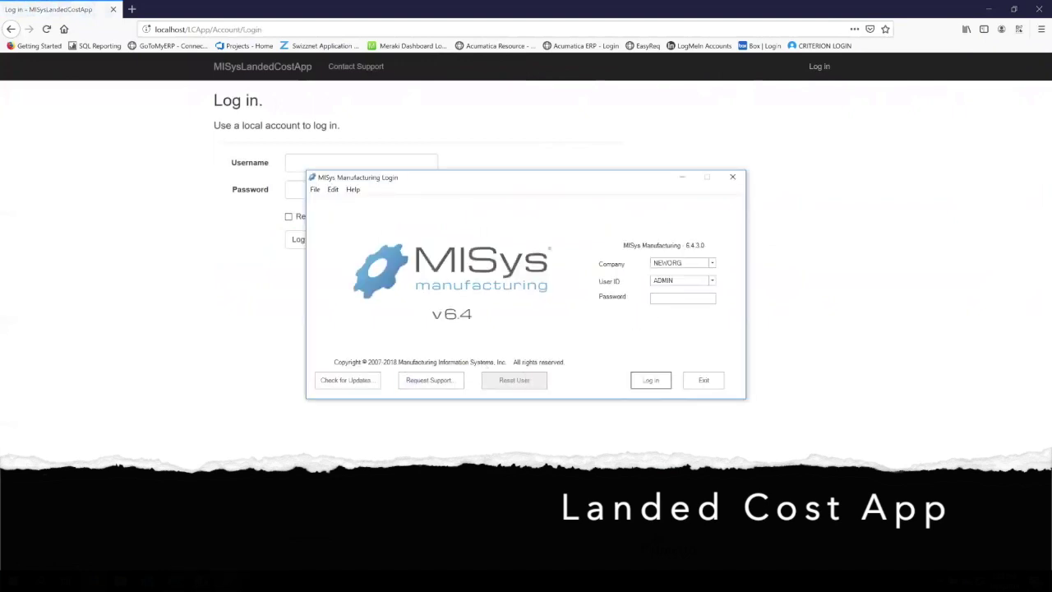
key("Return")
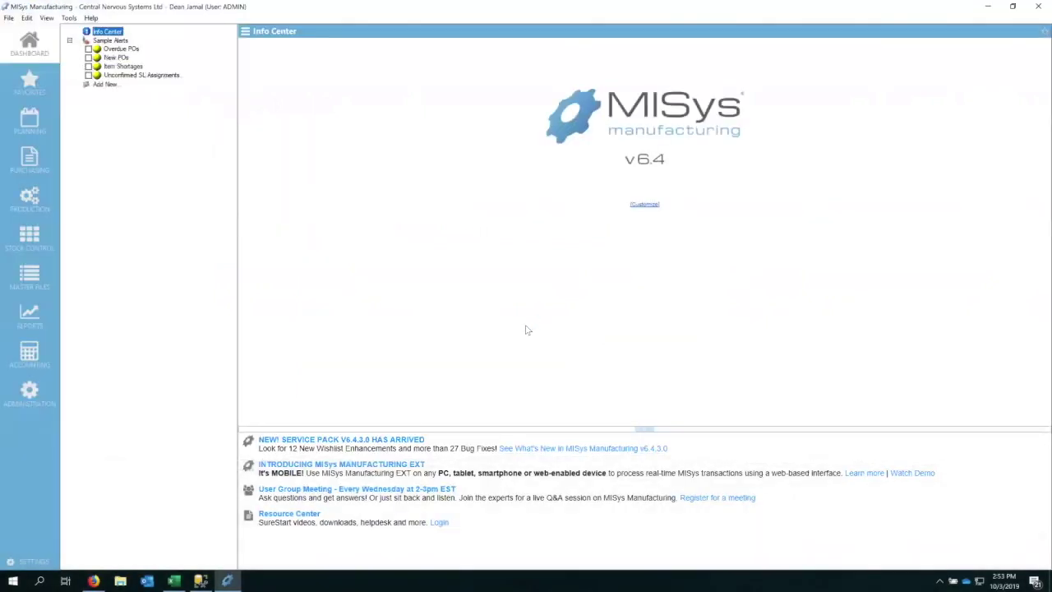
left_click(30, 158)
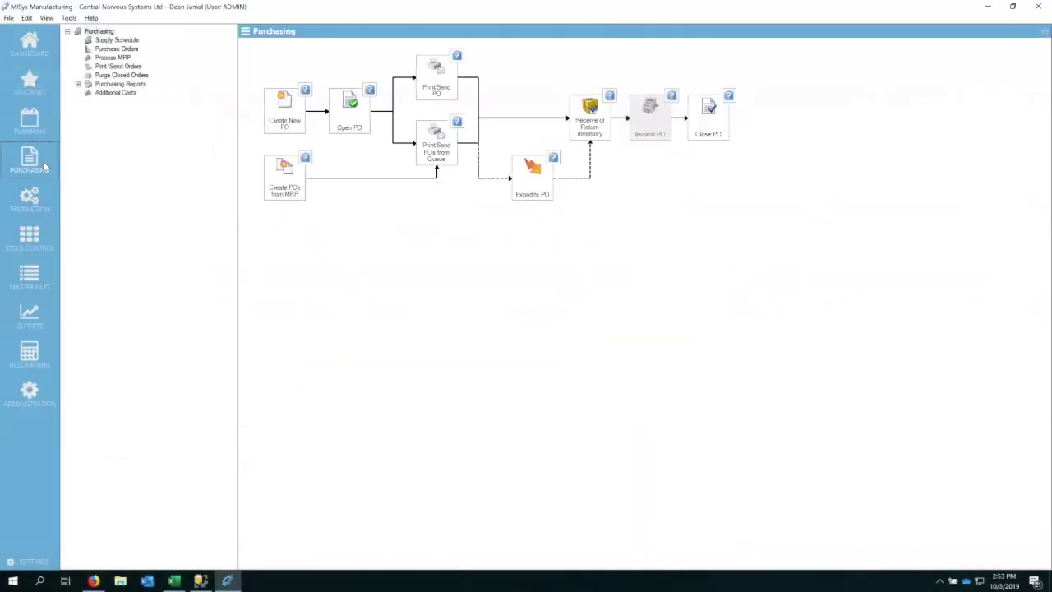
left_click(118, 48)
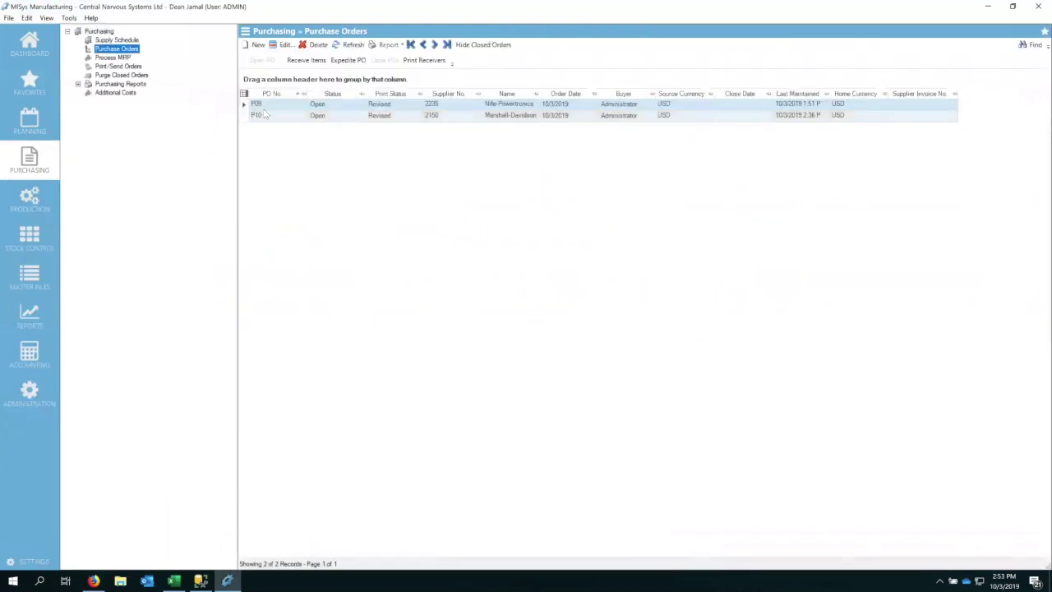
left_click(268, 116)
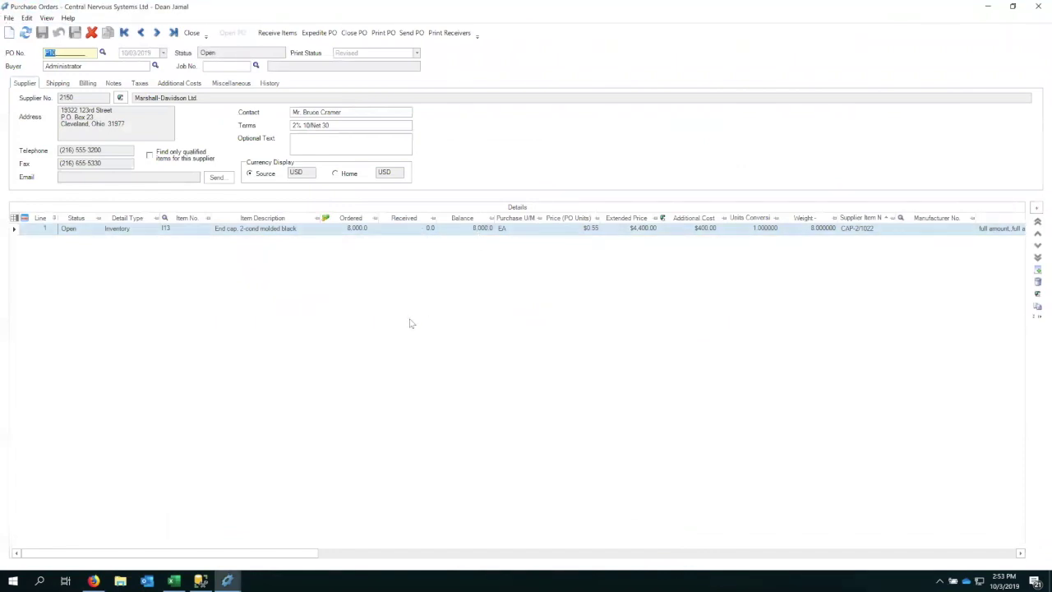
left_click(1037, 8)
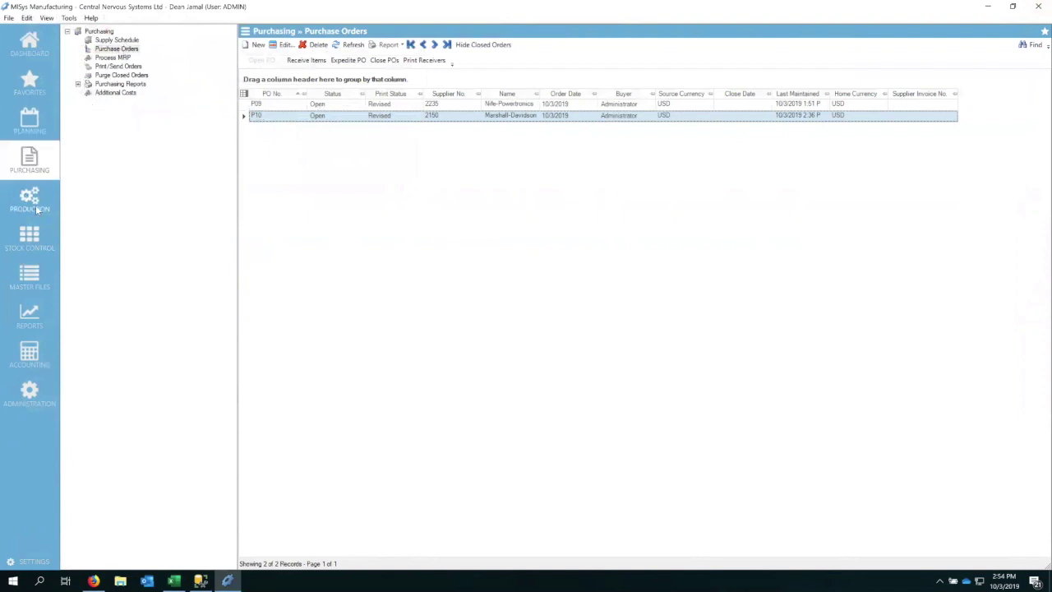
Preview the Accounting Subledger report.
left_click(30, 316)
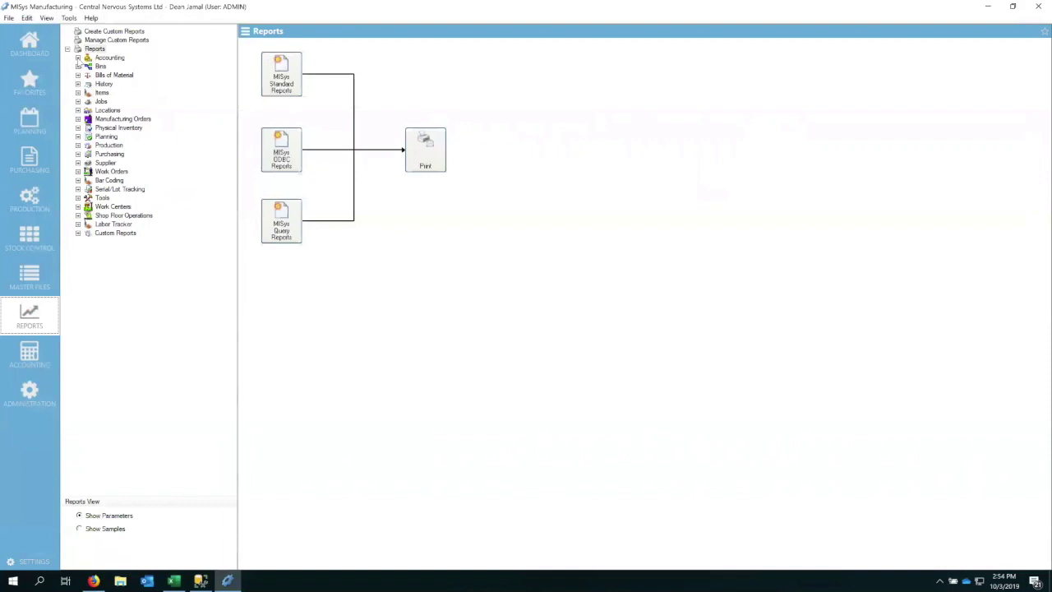
left_click(77, 58)
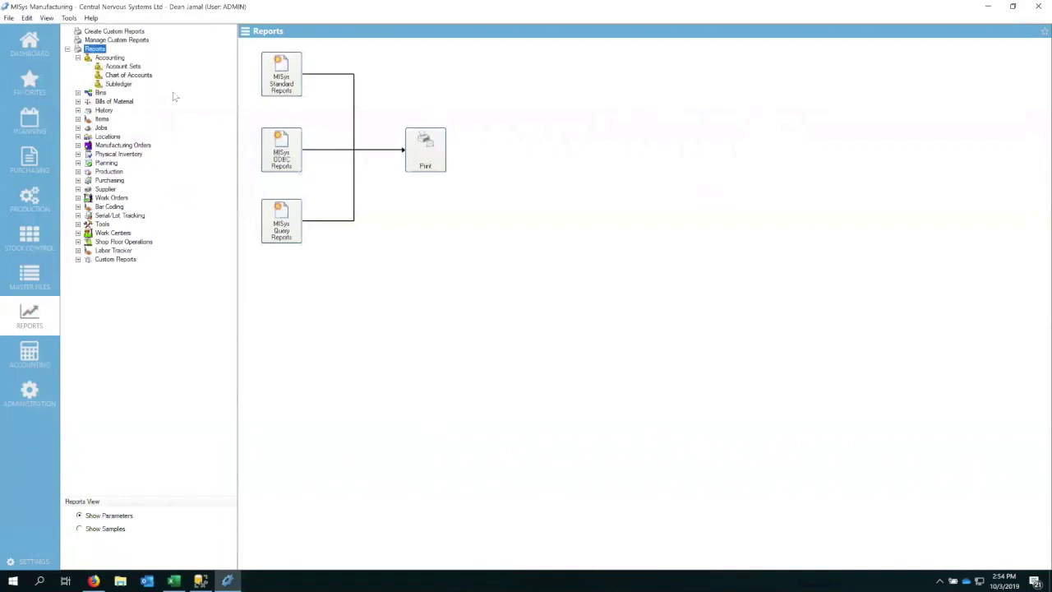
left_click(119, 85)
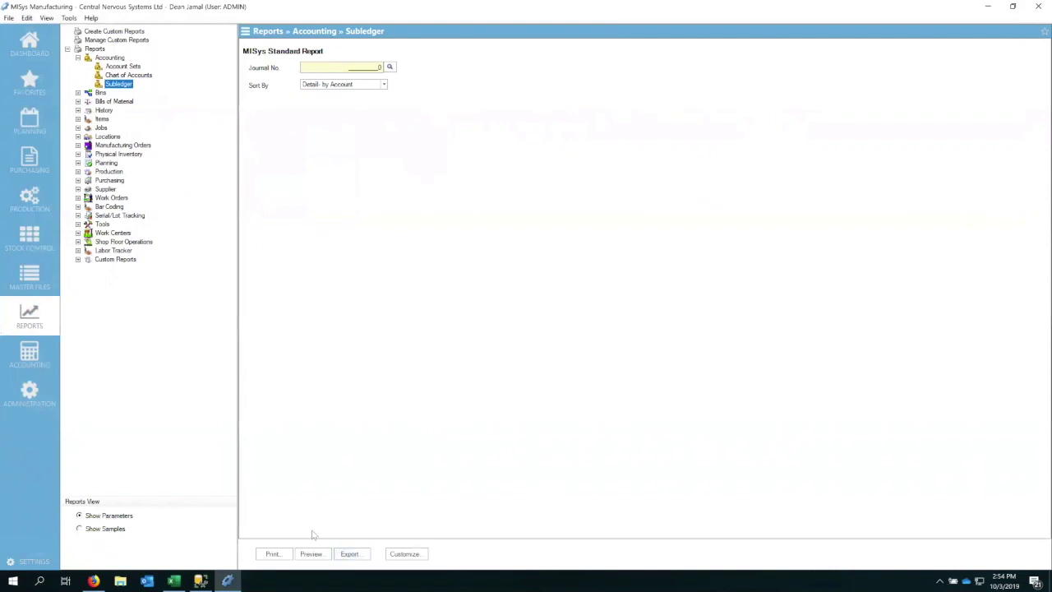
left_click(326, 557)
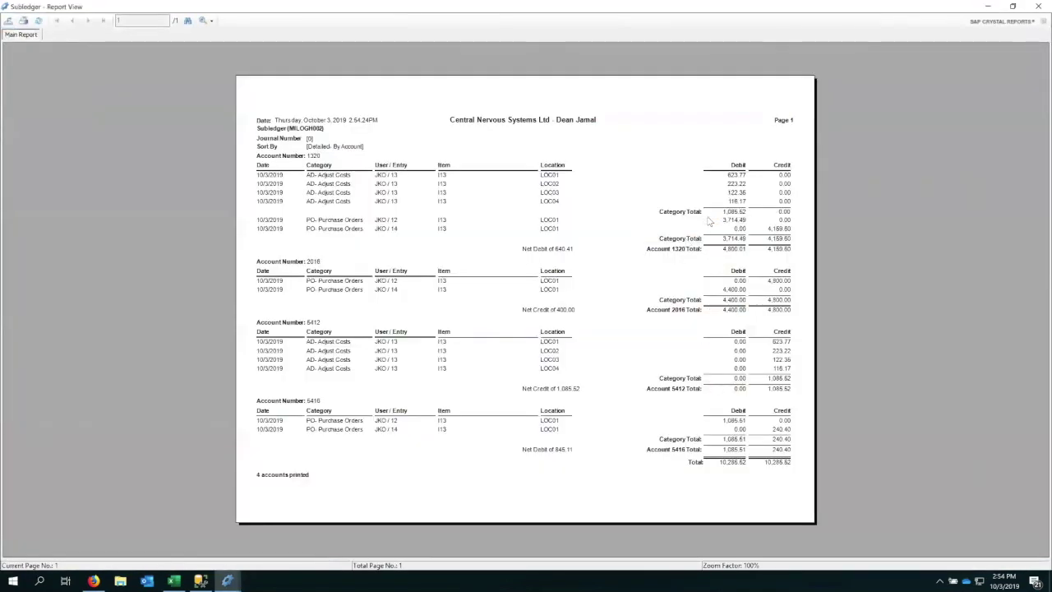
Review the return's credits: 4,159.60 on account 1320, 240.40 on 6416, 4,800.00 on 2016.
left_click(773, 230)
left_click(781, 429)
left_click(780, 284)
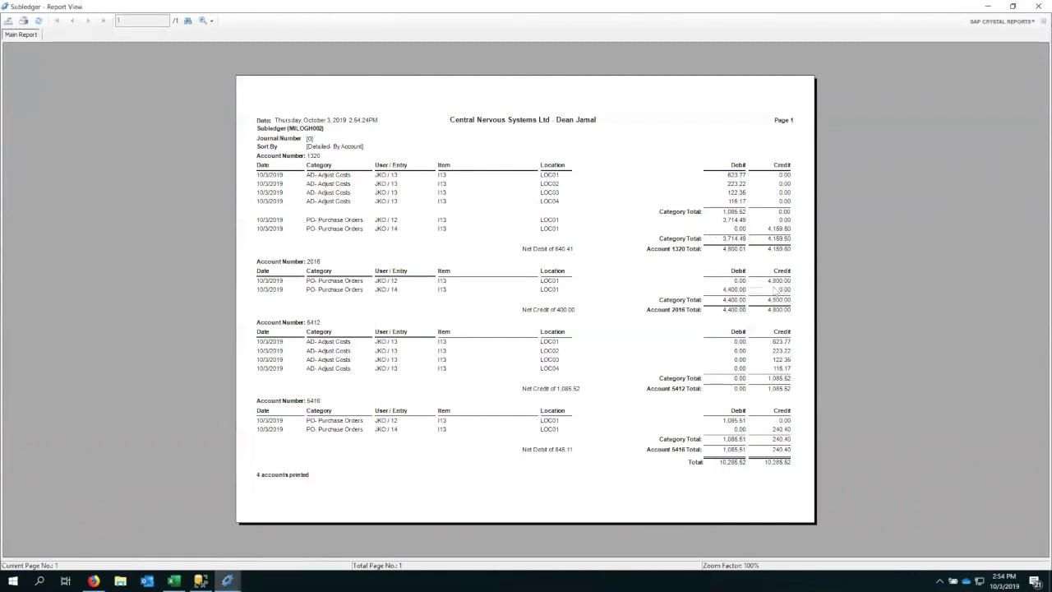